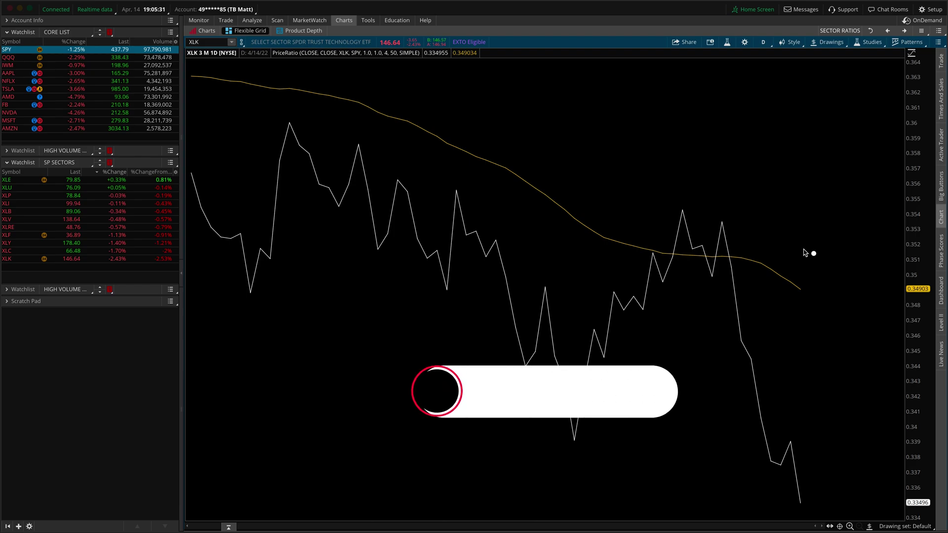
Sketch a trial fraction mark and arrow on the chart, then clear them.
drag(571, 139, 654, 140)
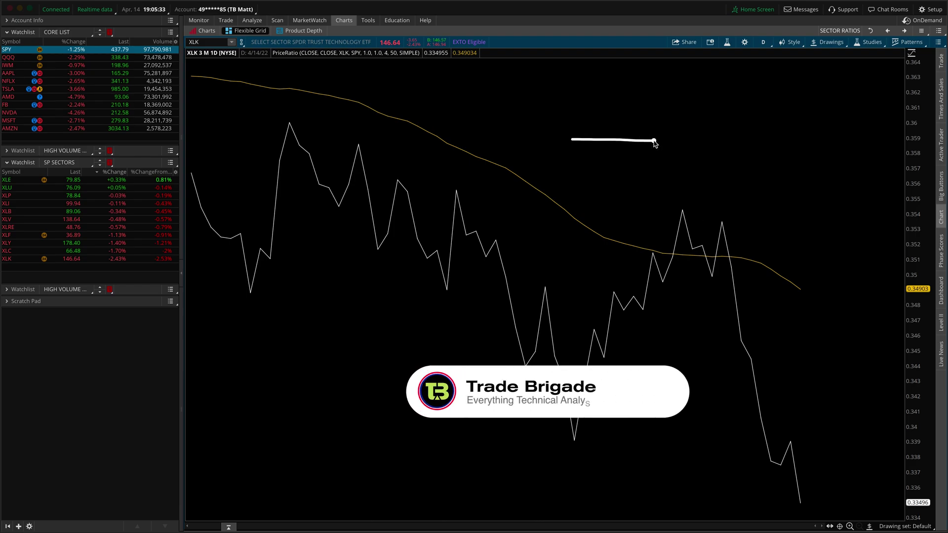
click(610, 115)
click(610, 163)
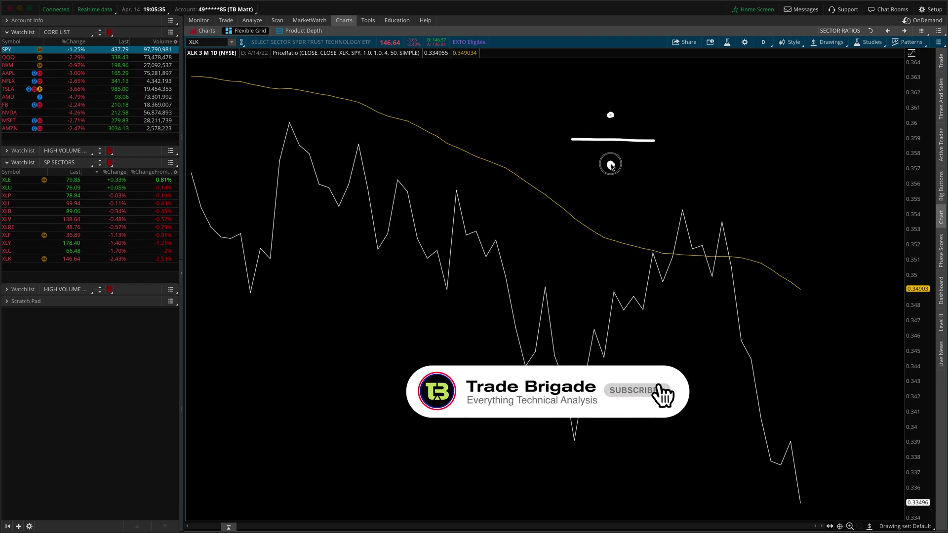
mouse_move(734, 123)
mouse_down()
mouse_move(686, 193)
mouse_move(719, 186)
mouse_up()
key(Escape)
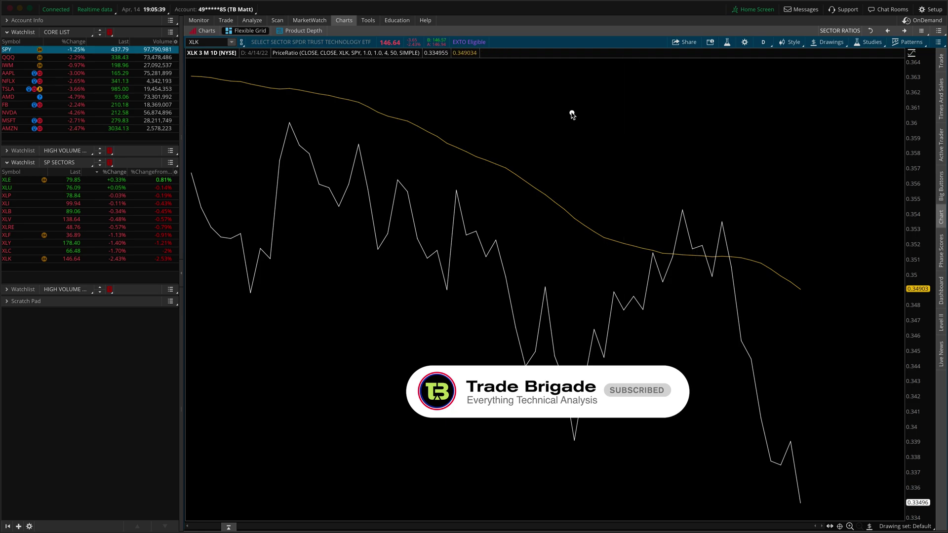
Handwrite XLK on the chart and underline it as a fraction bar.
mouse_move(537, 93)
mouse_down()
mouse_move(567, 128)
mouse_move(538, 124)
mouse_up()
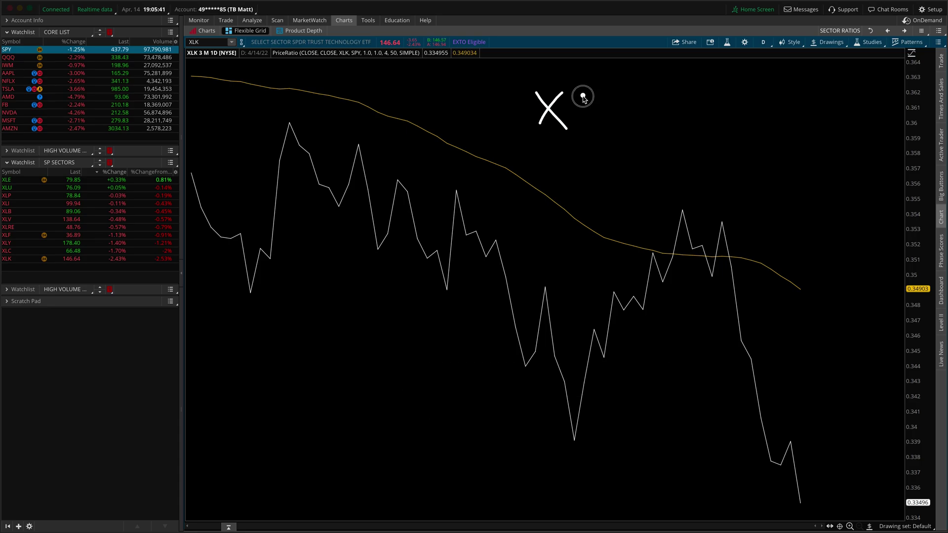
drag(580, 95, 613, 120)
drag(626, 87, 626, 126)
mouse_move(656, 93)
mouse_down()
mouse_move(627, 107)
mouse_move(659, 119)
mouse_up()
drag(529, 144, 662, 144)
Write SPY below the bar, then circle and arrow the 0.33496 price label.
mouse_move(563, 155)
mouse_down()
mouse_move(556, 164)
mouse_move(574, 187)
mouse_move(551, 177)
mouse_move(594, 190)
mouse_up()
mouse_move(593, 158)
mouse_down()
mouse_move(607, 155)
mouse_move(608, 176)
mouse_move(634, 170)
mouse_move(637, 181)
mouse_up()
drag(648, 159, 636, 194)
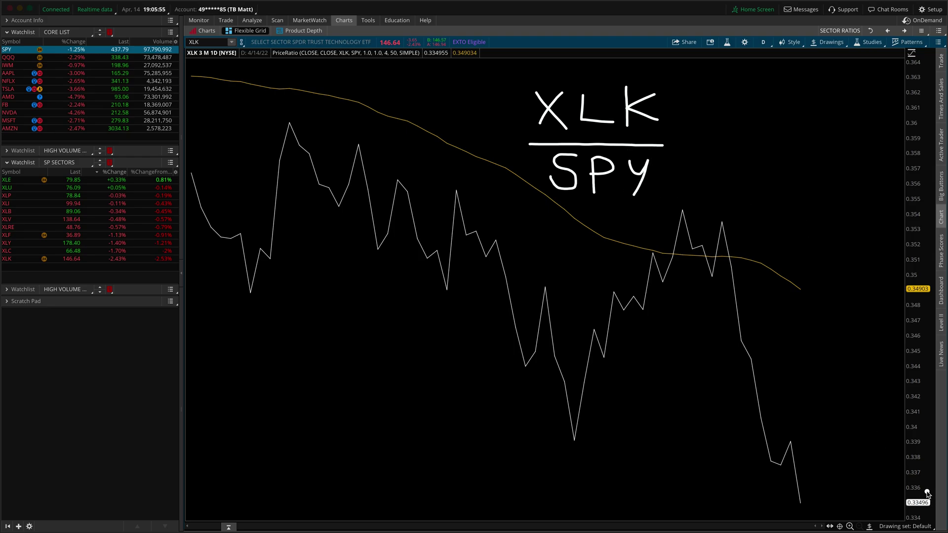
mouse_move(926, 494)
mouse_down()
mouse_move(894, 510)
mouse_move(930, 521)
mouse_move(934, 494)
mouse_move(922, 494)
mouse_up()
drag(867, 434, 894, 486)
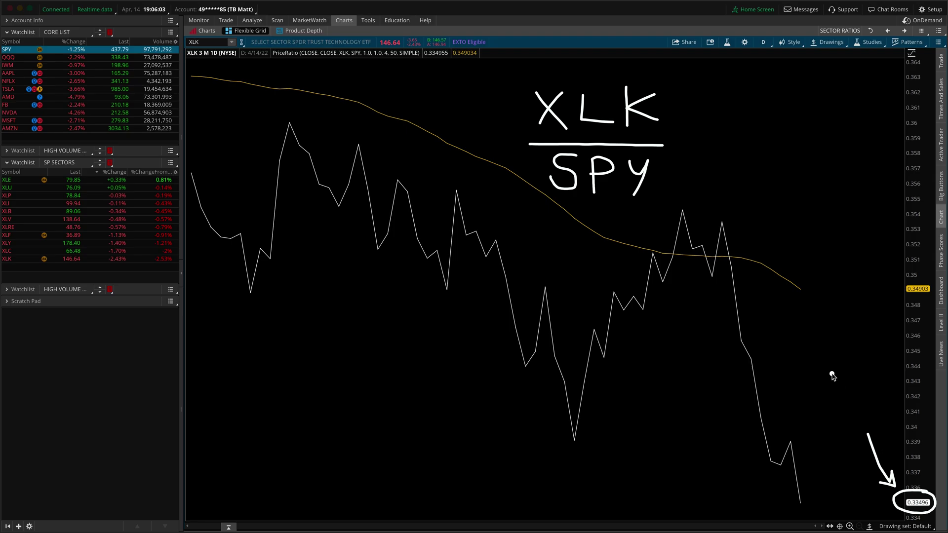
Arrow the falling ratio and add minus signs after XLK and SPY.
drag(765, 281, 840, 495)
mouse_move(846, 453)
mouse_down()
mouse_move(840, 495)
mouse_move(818, 470)
mouse_up()
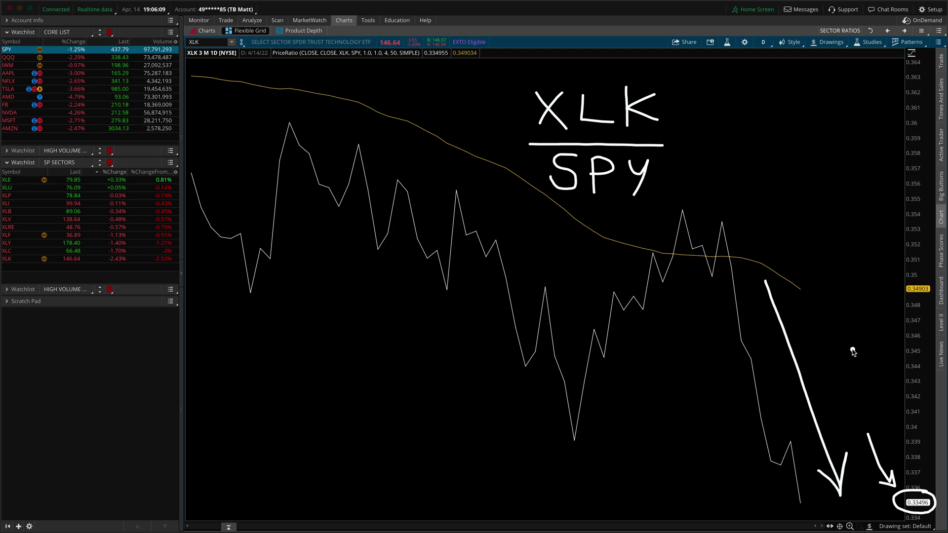
drag(677, 112, 696, 112)
drag(665, 174, 682, 174)
Arrow the rising ratio moves and turn both minus signs into plus signs.
drag(845, 461, 867, 279)
mouse_move(841, 300)
mouse_down()
mouse_move(865, 277)
mouse_move(876, 313)
mouse_up()
drag(558, 445, 672, 236)
mouse_move(645, 246)
mouse_down()
mouse_move(672, 236)
mouse_move(672, 257)
mouse_up()
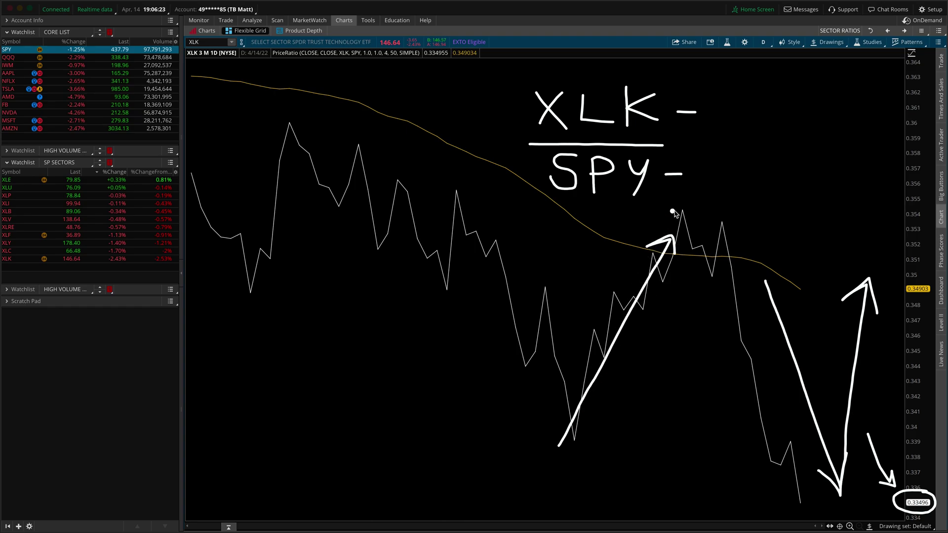
drag(684, 100, 686, 120)
drag(674, 166, 672, 187)
Point an arrow at the XLK/SPY note, then erase all pen annotations.
mouse_move(420, 147)
mouse_down()
mouse_move(508, 146)
mouse_move(495, 158)
mouse_up()
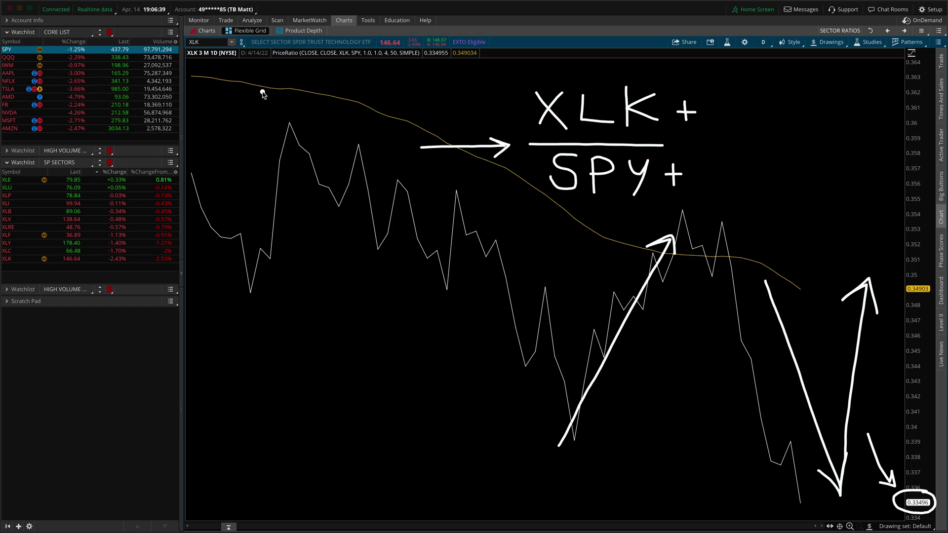
key(e)
mouse_move(260, 104)
mouse_down()
mouse_move(231, 95)
mouse_move(219, 65)
mouse_move(216, 79)
mouse_up()
key(Escape)
click(214, 43)
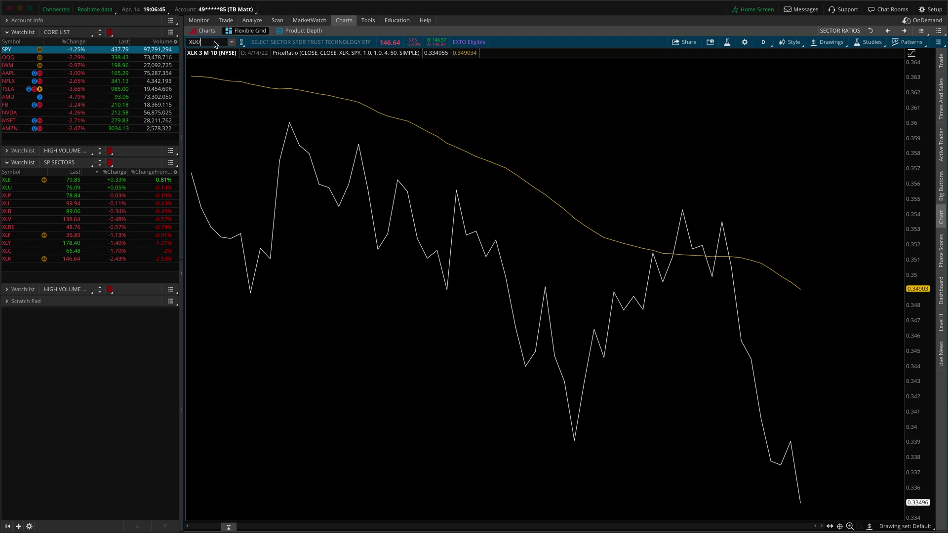
key(Return)
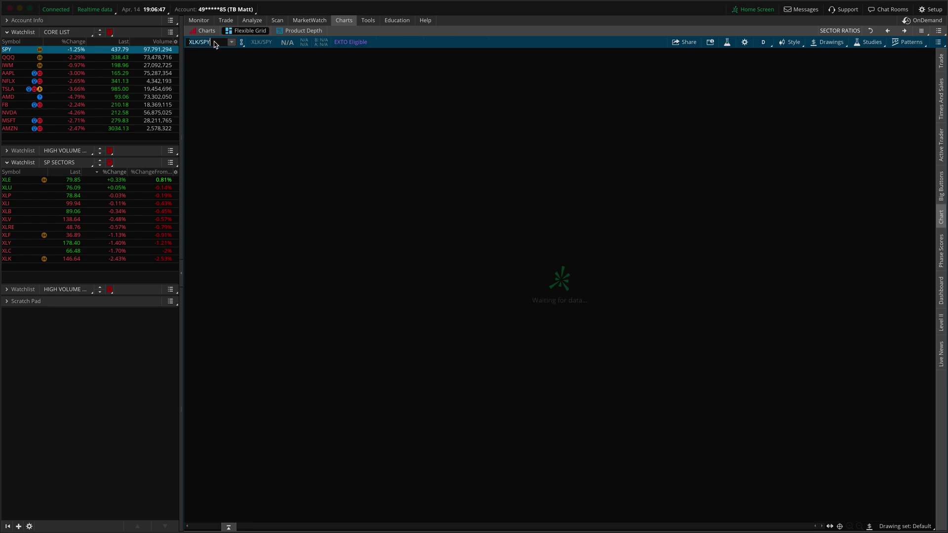
drag(287, 177, 279, 56)
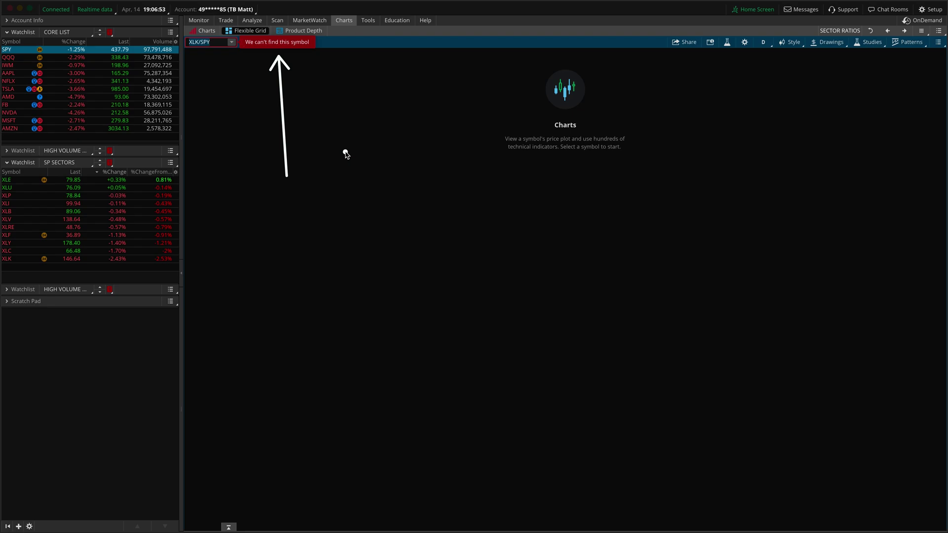
drag(243, 162, 208, 56)
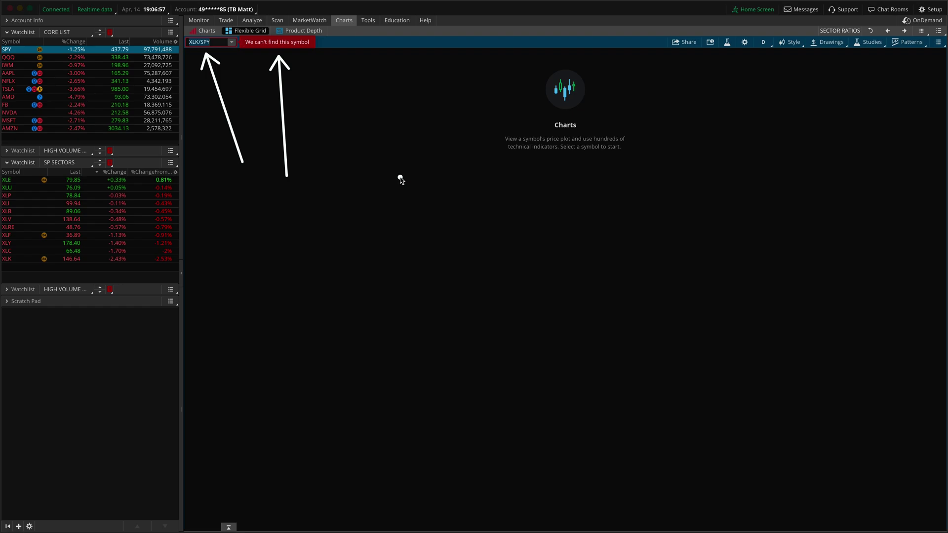
key(Escape)
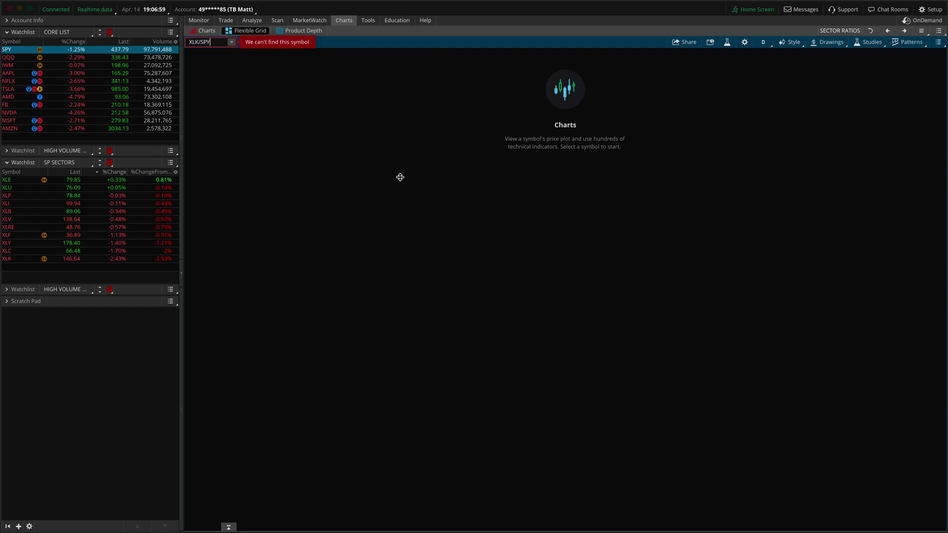
key(BackSpace)
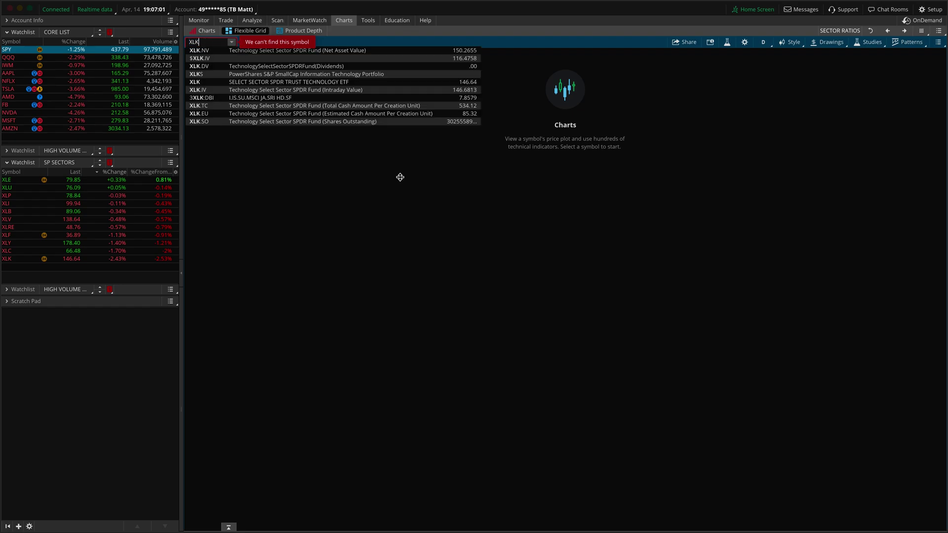
text(:)
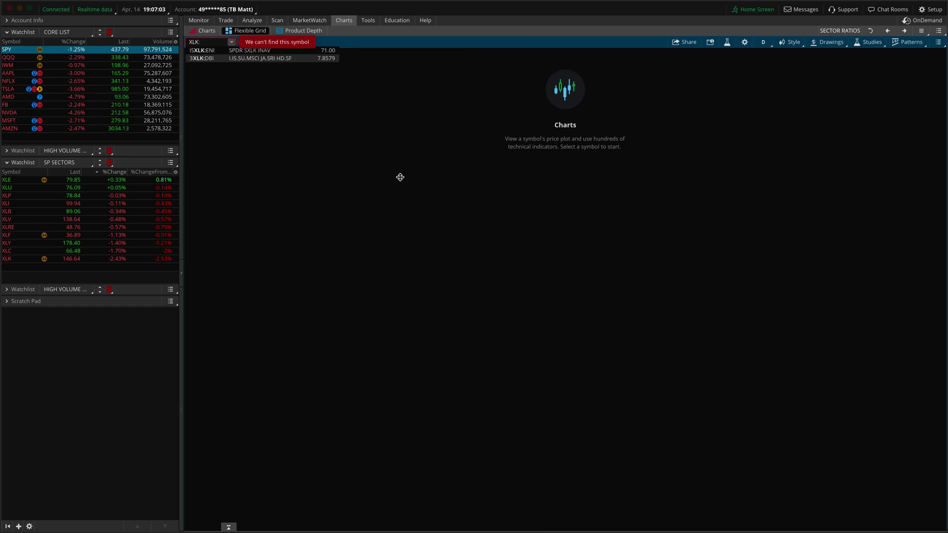
text(SPY)
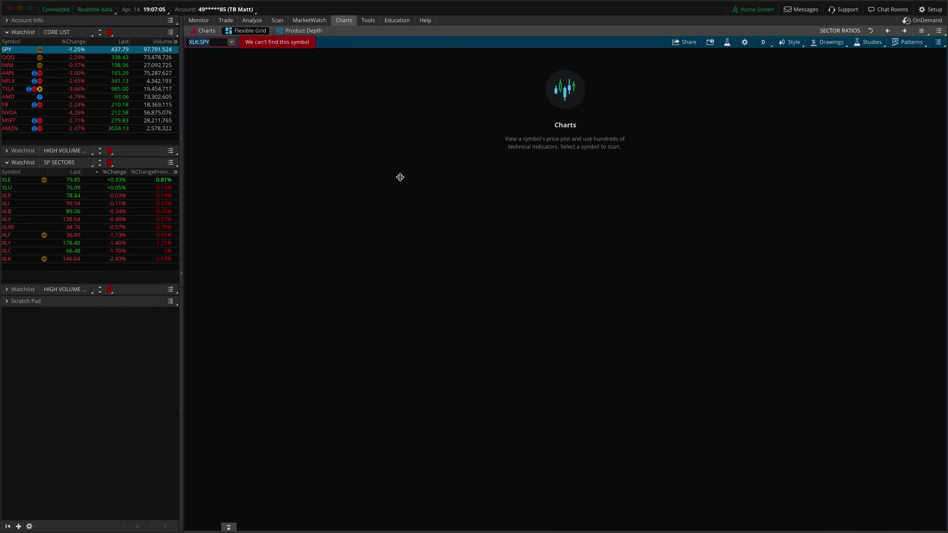
drag(302, 180, 276, 56)
key(Return)
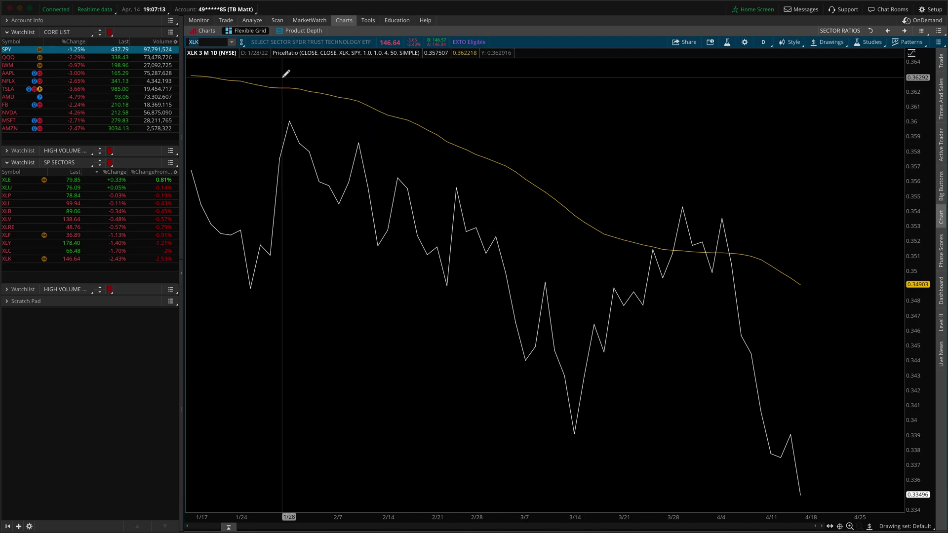
Show the plain SPY 1Y 1D chart, marking its header and daily timeframe with pen notes.
click(207, 30)
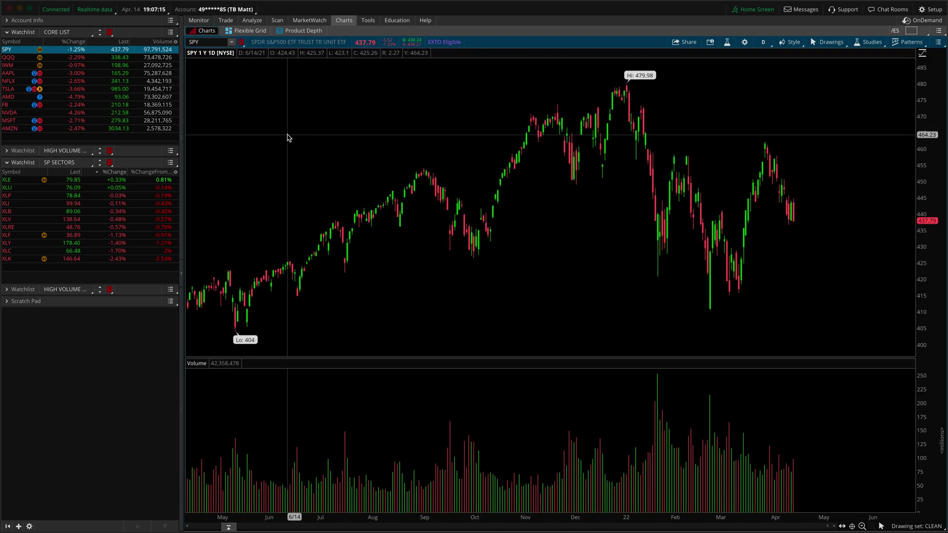
mouse_move(258, 131)
mouse_down()
mouse_move(224, 114)
mouse_move(196, 73)
mouse_move(212, 78)
mouse_up()
mouse_move(768, 27)
mouse_down()
mouse_move(760, 58)
mouse_move(765, 27)
mouse_up()
drag(554, 263, 608, 334)
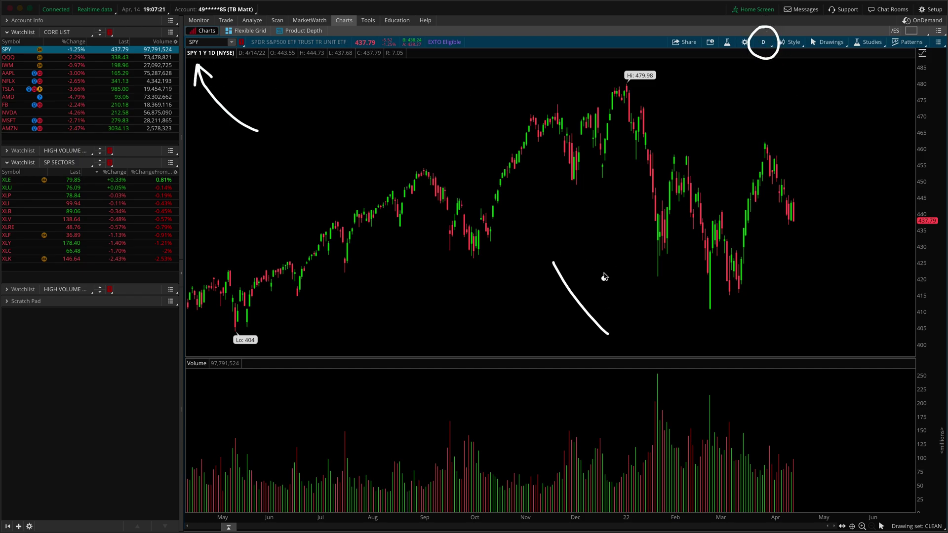
drag(603, 268, 539, 338)
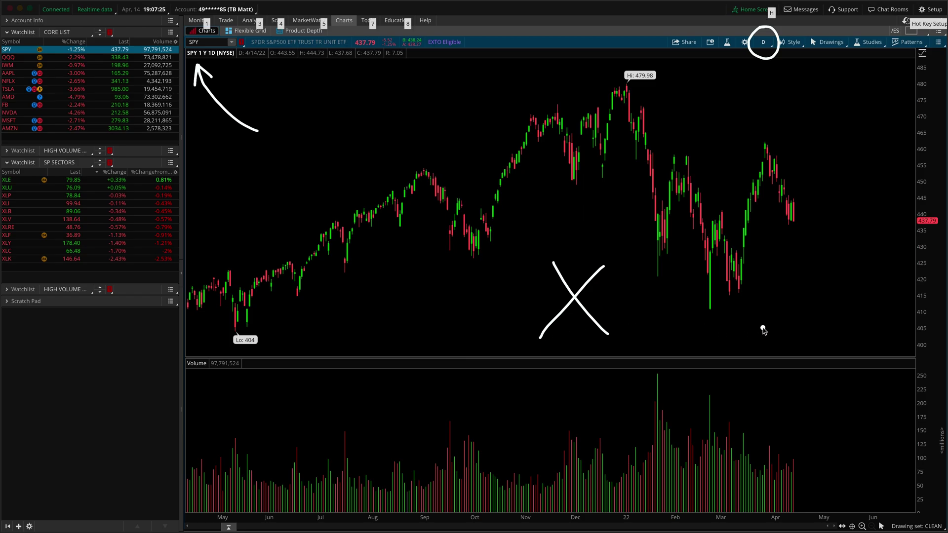
key(Escape)
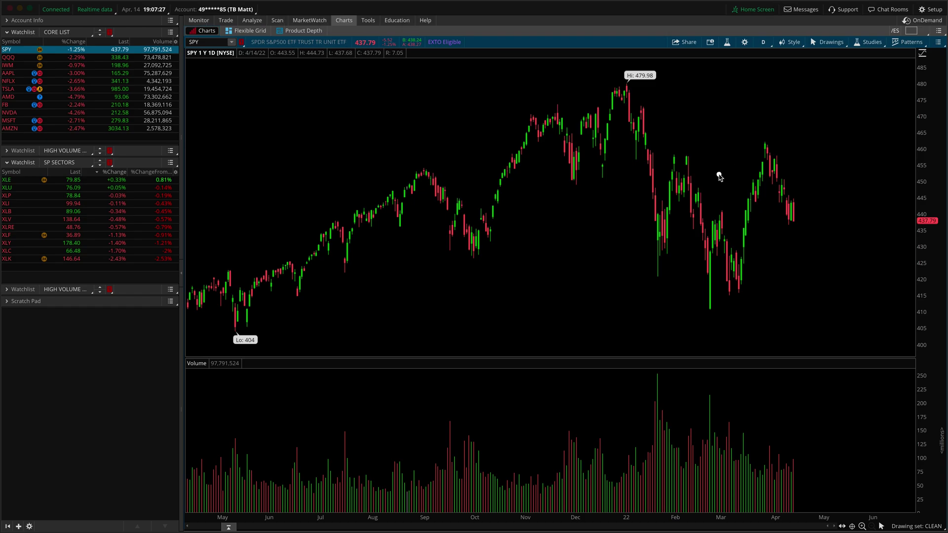
mouse_move(719, 175)
mouse_down()
mouse_move(725, 60)
mouse_move(736, 67)
mouse_up()
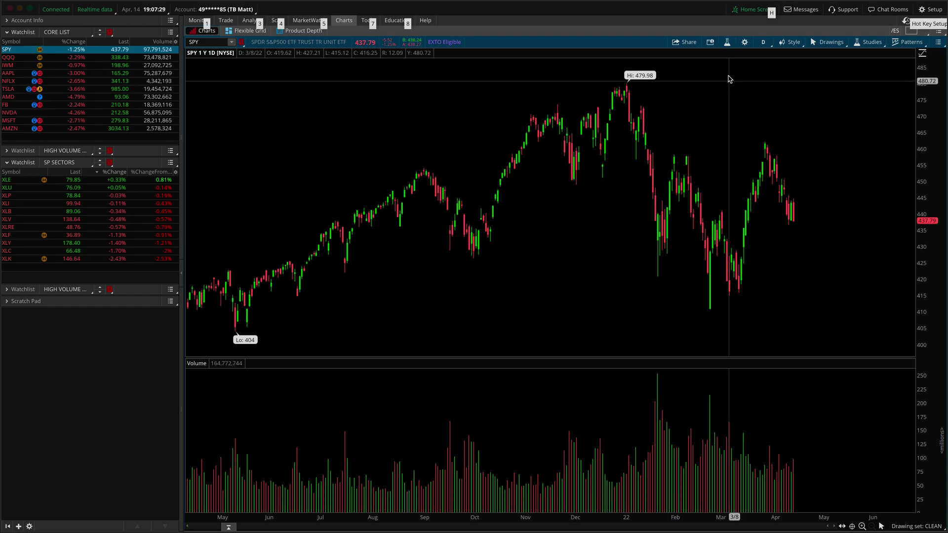
click(727, 43)
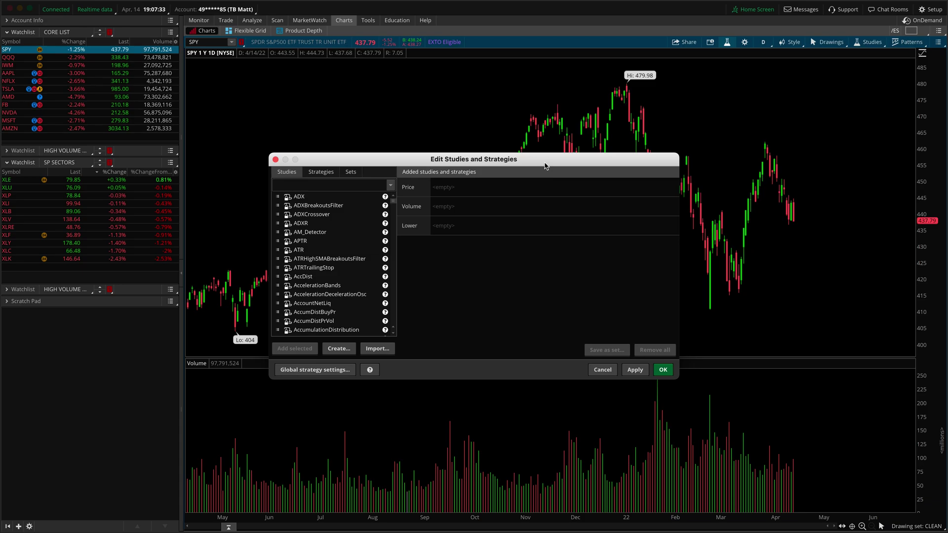
click(341, 185)
text(ratio)
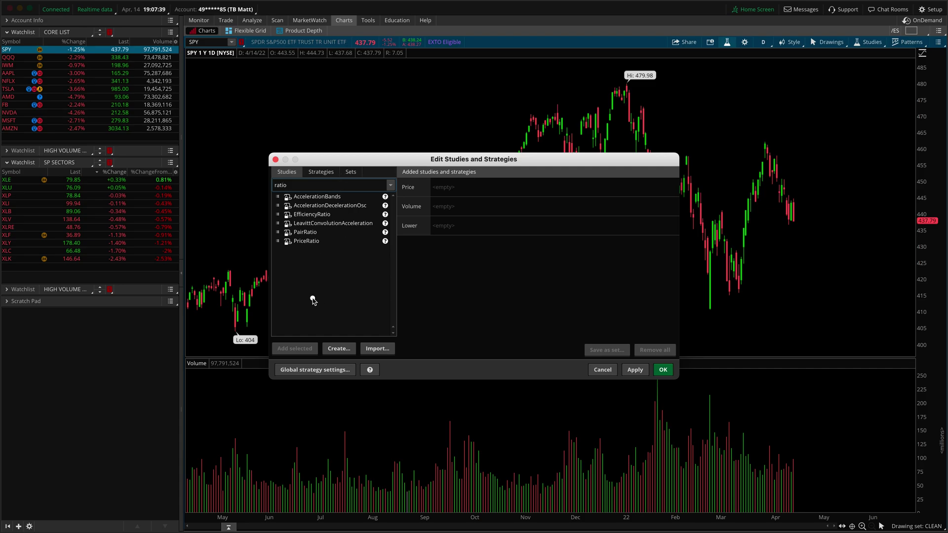
drag(305, 326, 306, 246)
drag(294, 232, 316, 234)
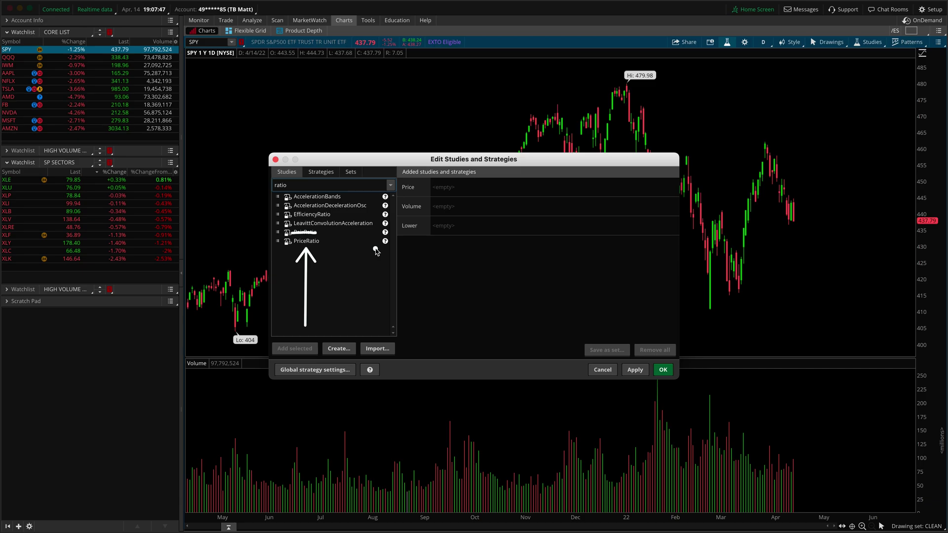
click(318, 243)
click(306, 351)
click(663, 369)
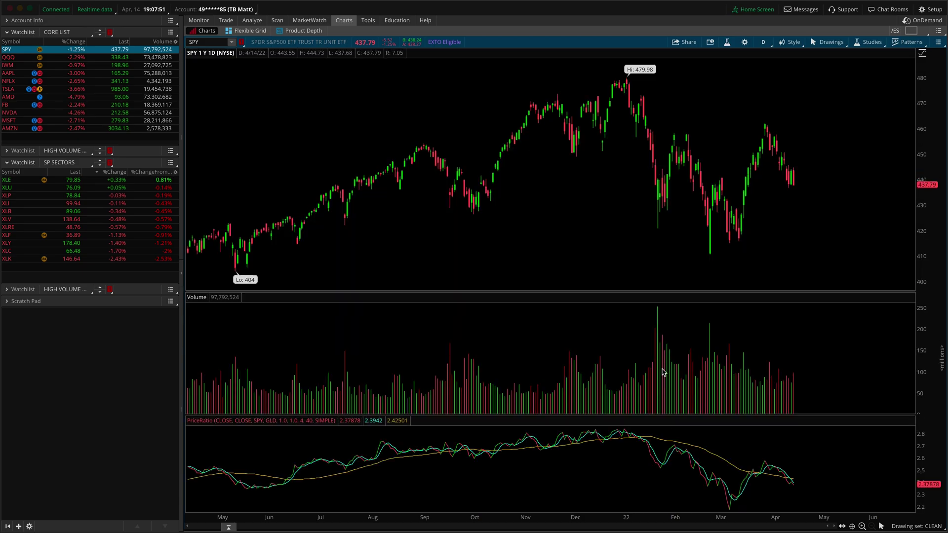
mouse_move(860, 359)
mouse_down()
mouse_move(829, 446)
mouse_move(859, 447)
mouse_up()
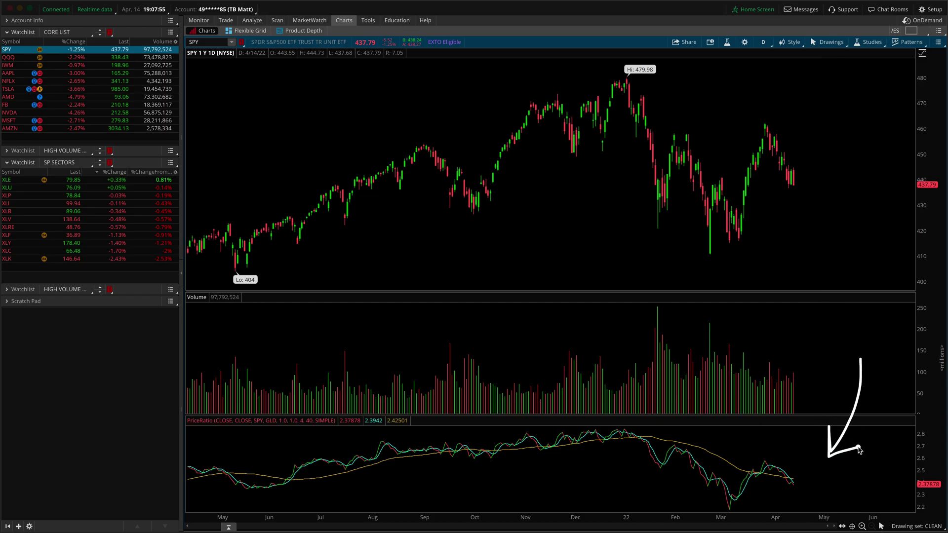
mouse_move(513, 64)
mouse_down()
mouse_move(408, 148)
mouse_move(611, 401)
mouse_move(508, 85)
mouse_up()
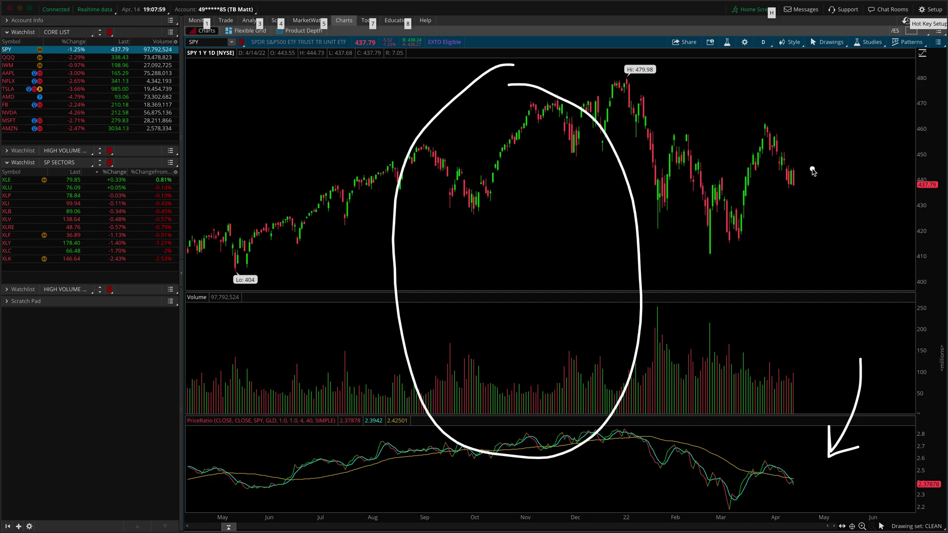
key(e)
drag(730, 145, 745, 54)
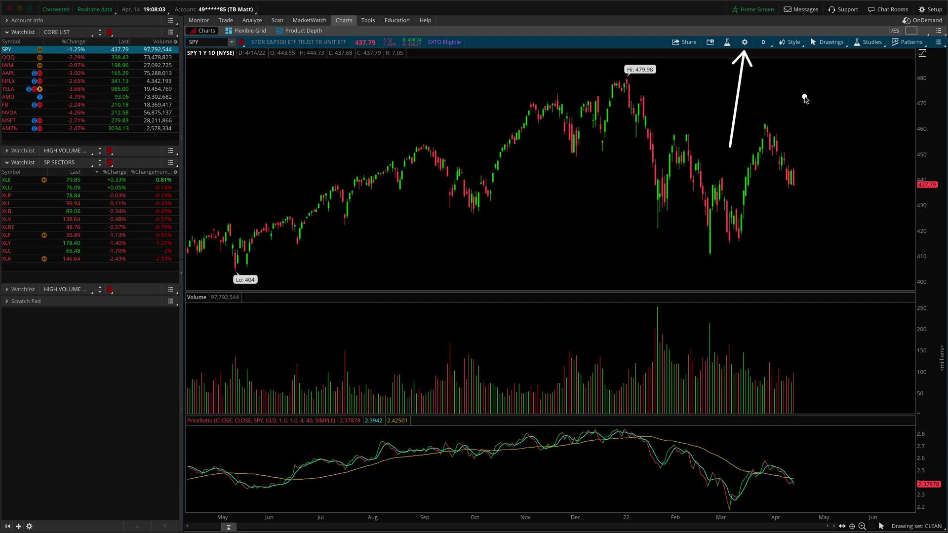
key(Escape)
Uncheck Show price subgraph in Chart Settings General and apply it.
click(744, 42)
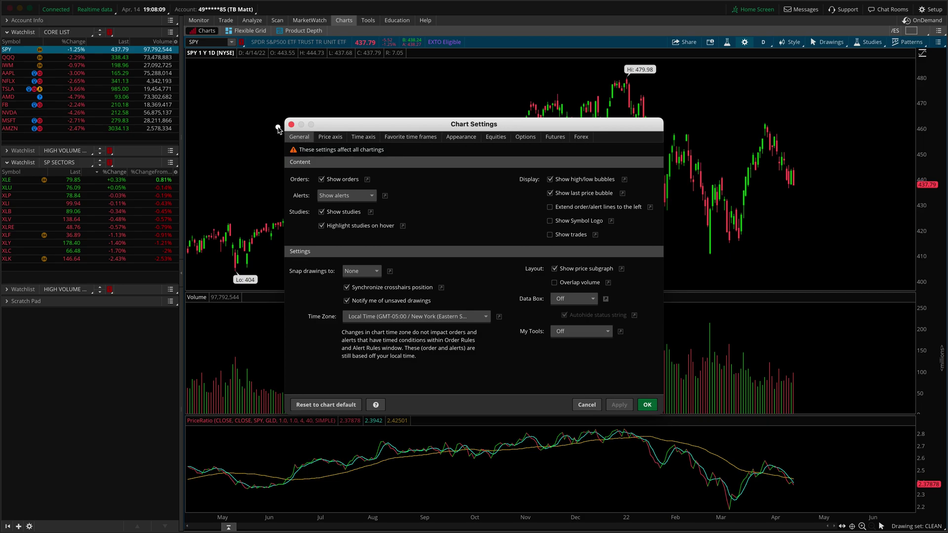
drag(278, 129, 321, 145)
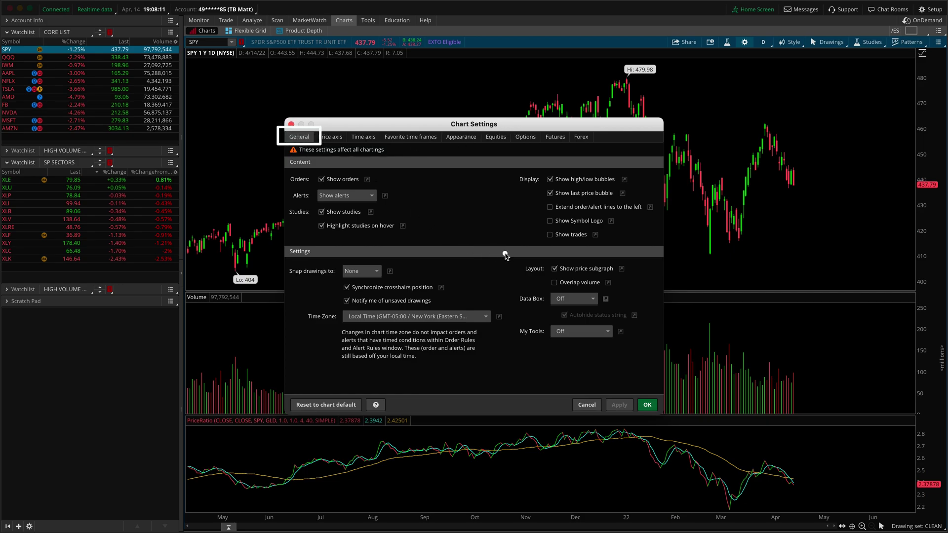
drag(504, 255, 640, 287)
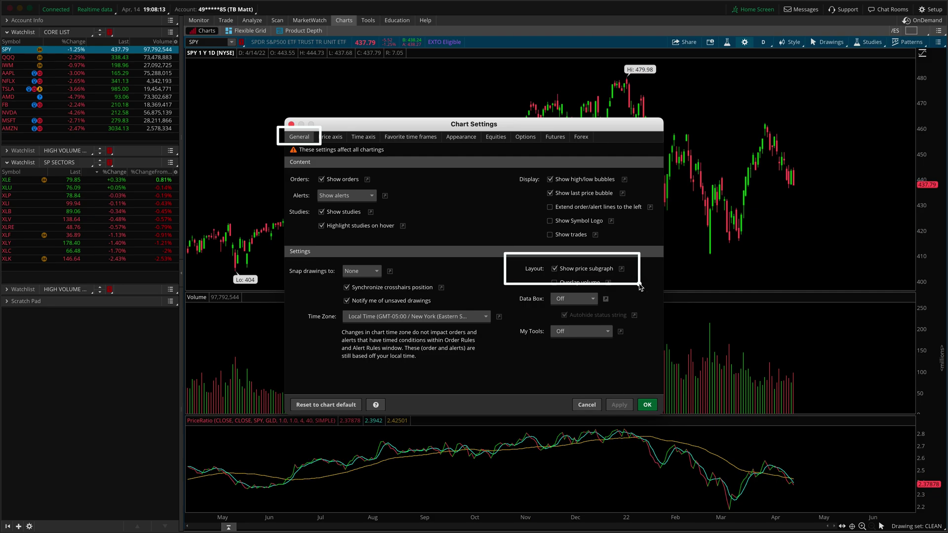
click(555, 270)
click(619, 405)
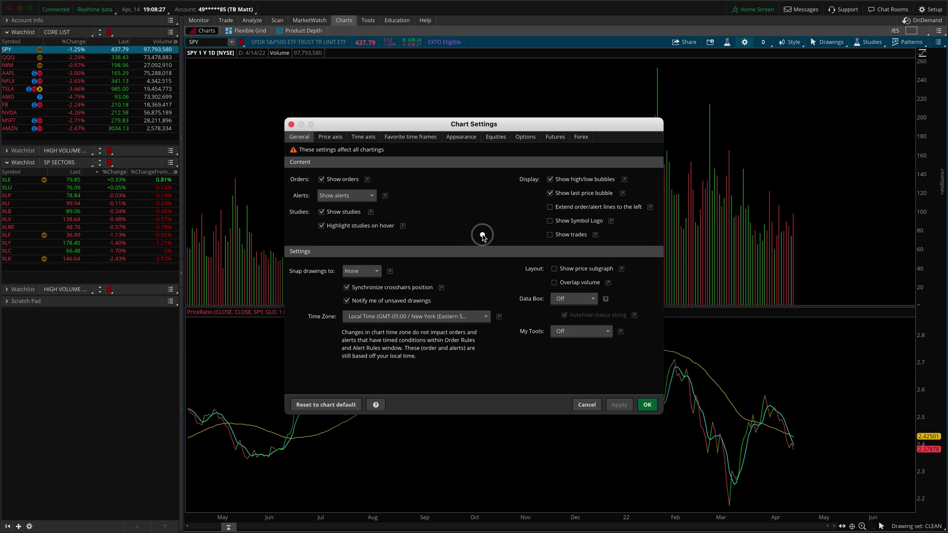
Uncheck Show volume subgraph on the Equities settings and confirm with OK.
click(496, 142)
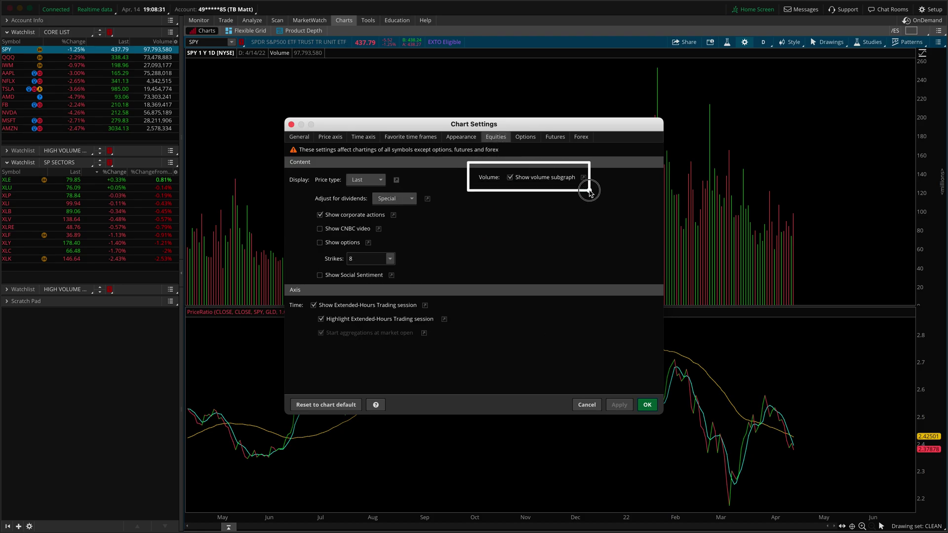
click(510, 177)
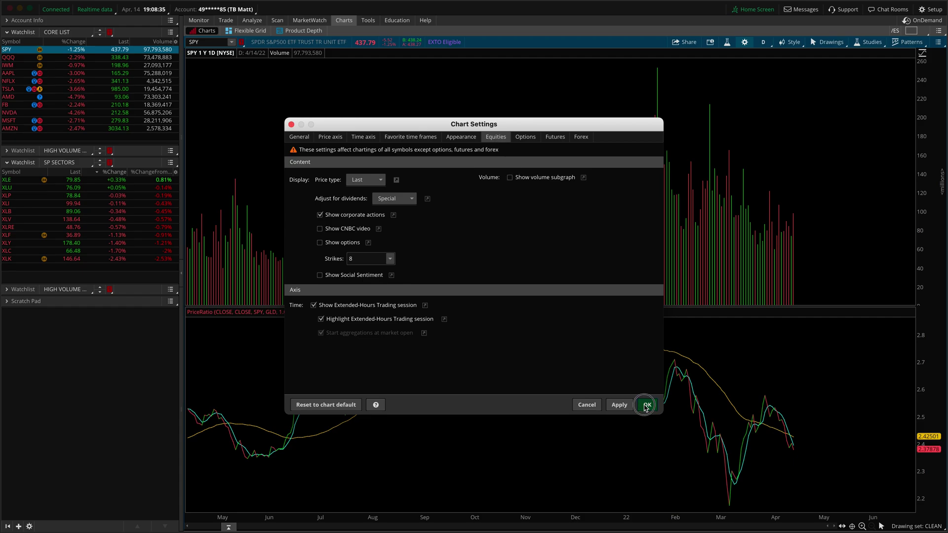
click(646, 406)
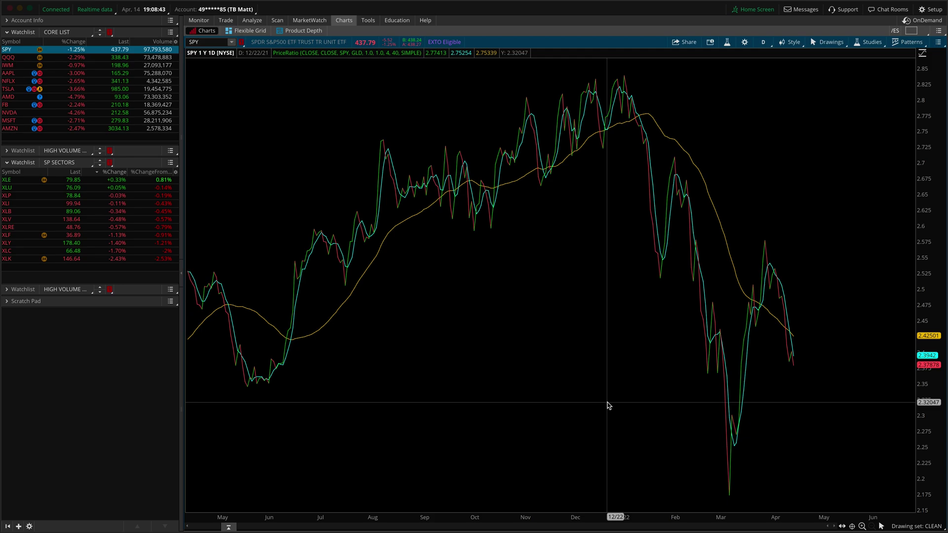
click(228, 119)
mouse_move(228, 118)
mouse_down()
mouse_move(202, 55)
mouse_move(193, 64)
mouse_move(202, 51)
mouse_move(212, 69)
mouse_up()
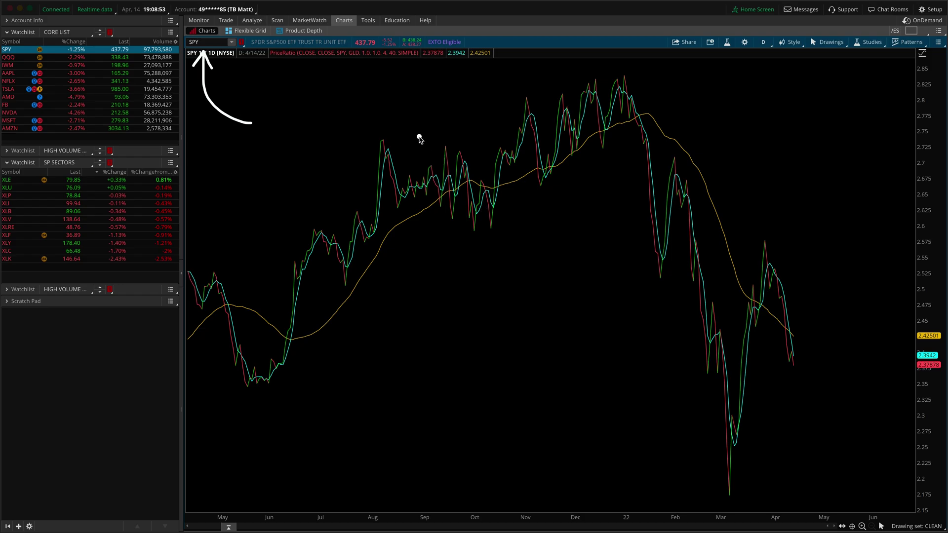
drag(419, 137, 728, 399)
drag(729, 176, 447, 388)
drag(671, 361, 678, 354)
key(Escape)
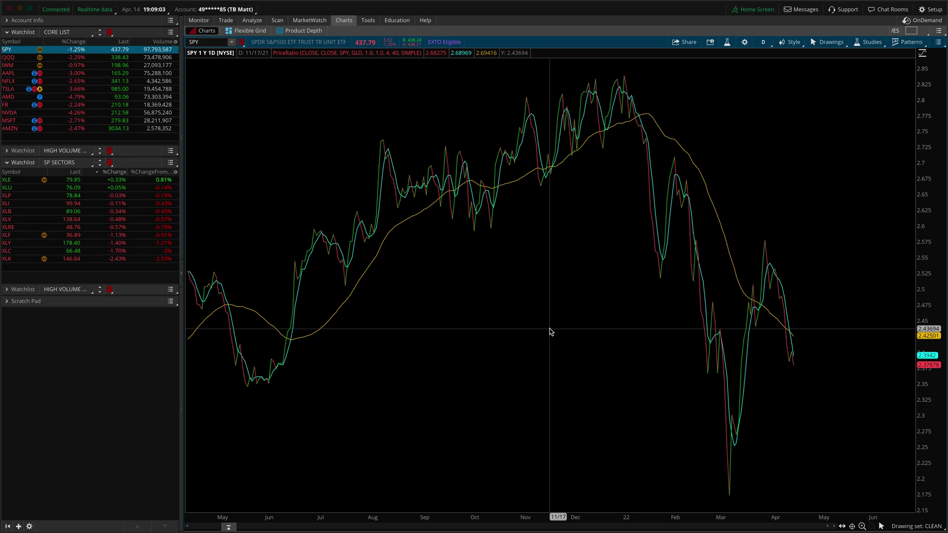
click(748, 241)
drag(749, 242, 779, 240)
click(728, 494)
drag(728, 494, 747, 494)
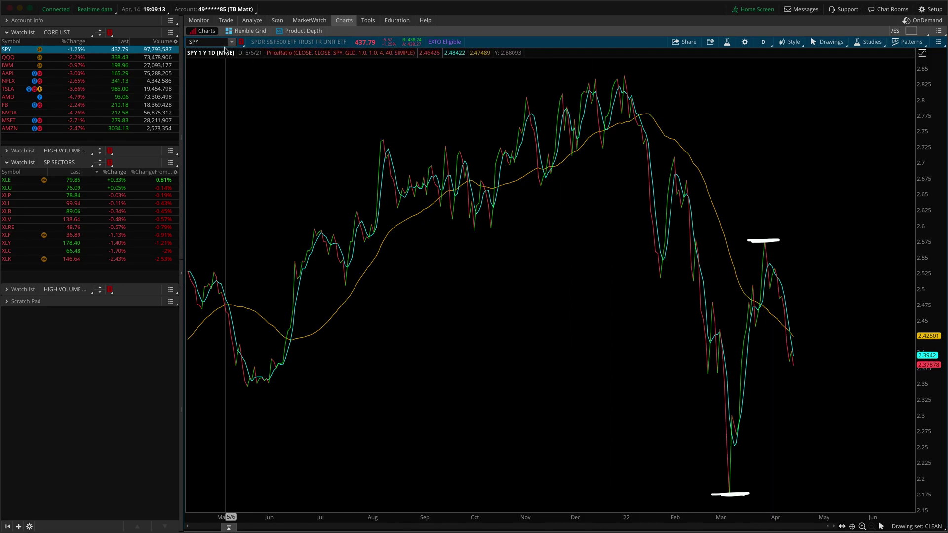
click(207, 43)
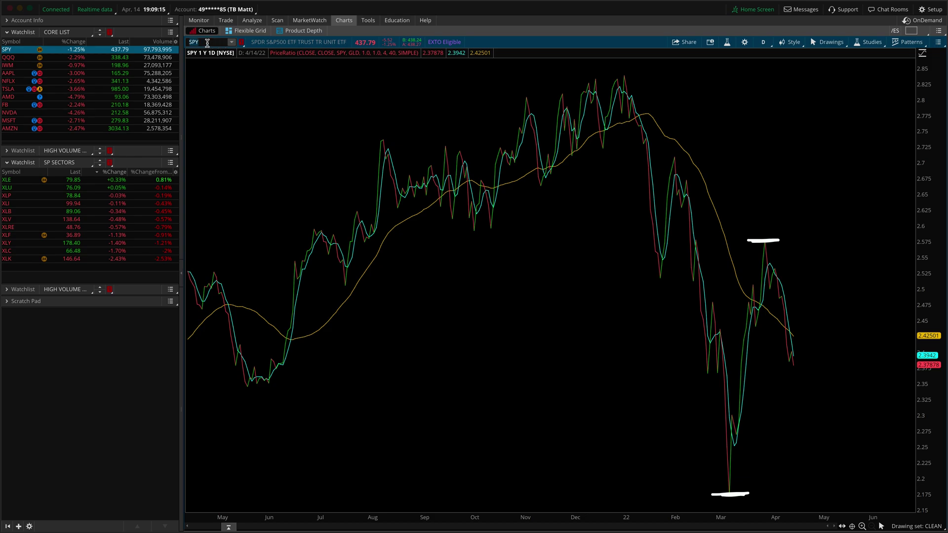
text(T)
key(Return)
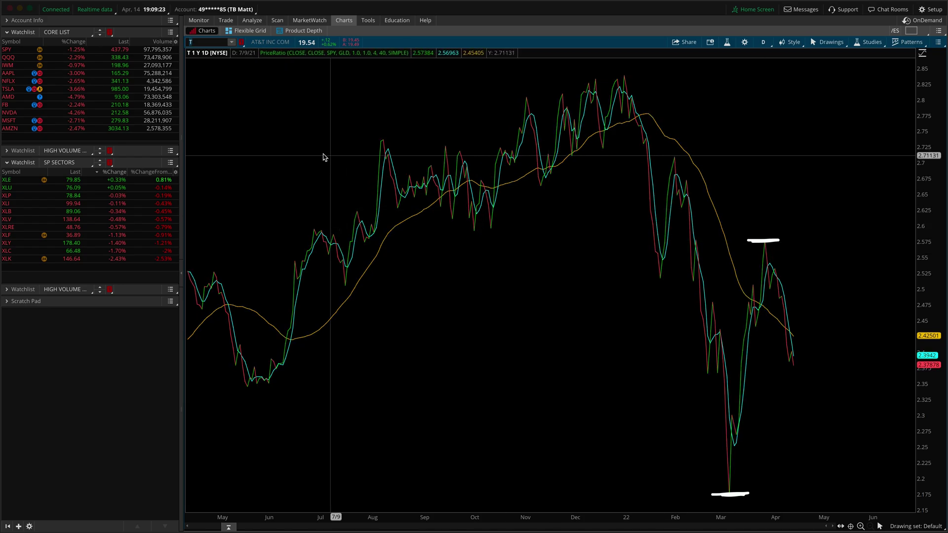
mouse_move(239, 104)
mouse_down()
mouse_move(205, 62)
mouse_move(196, 70)
mouse_move(214, 65)
mouse_up()
drag(487, 285, 591, 382)
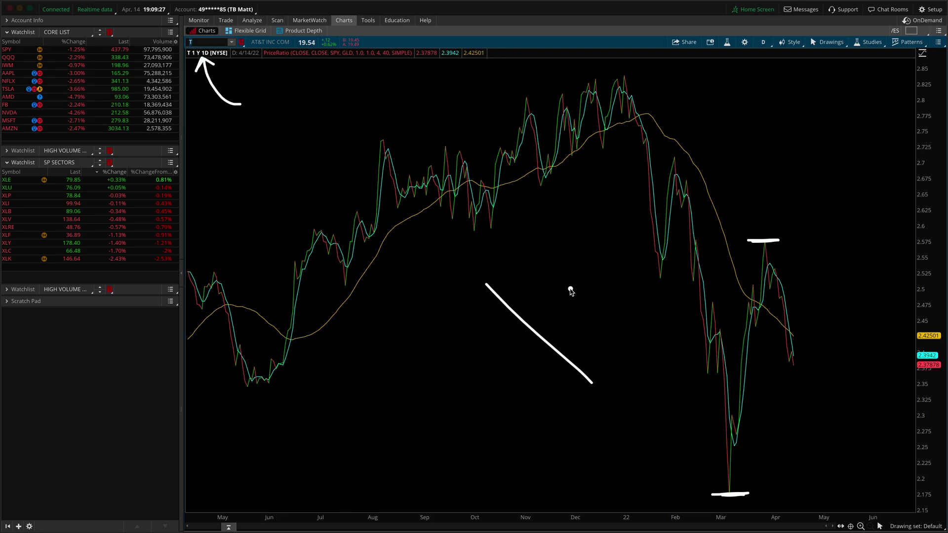
drag(569, 288, 464, 368)
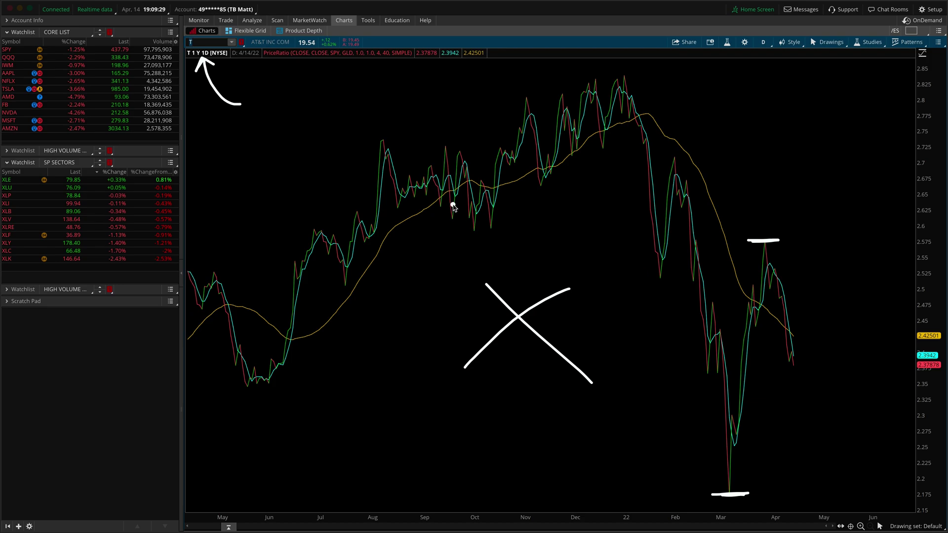
mouse_move(695, 98)
mouse_down()
mouse_move(727, 53)
mouse_move(730, 71)
mouse_up()
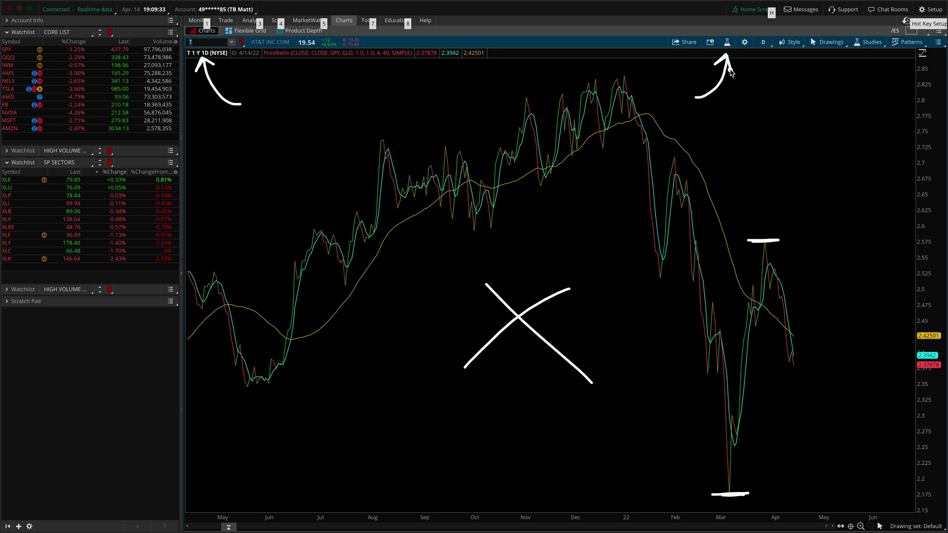
key(Escape)
click(102, 58)
drag(744, 240, 792, 243)
drag(708, 493, 766, 493)
key(alt)
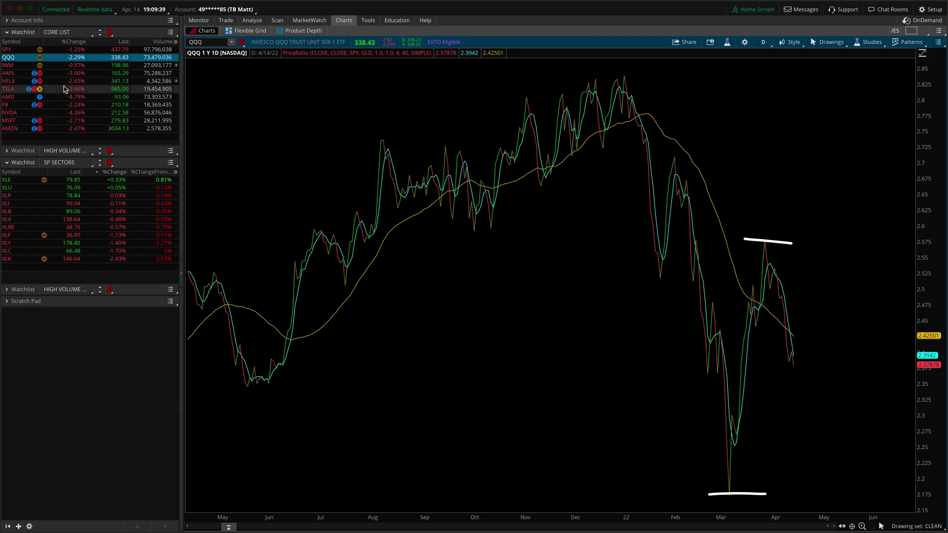
click(65, 89)
click(61, 113)
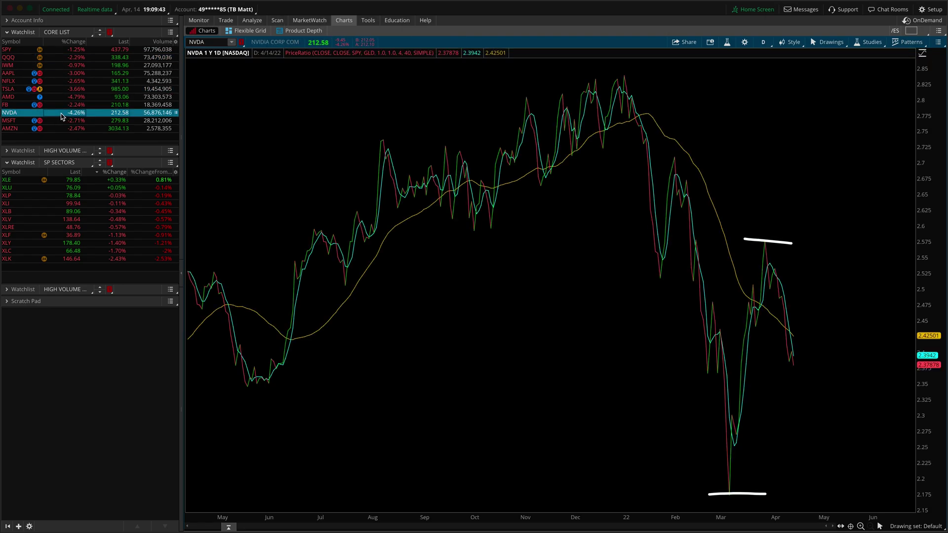
click(63, 50)
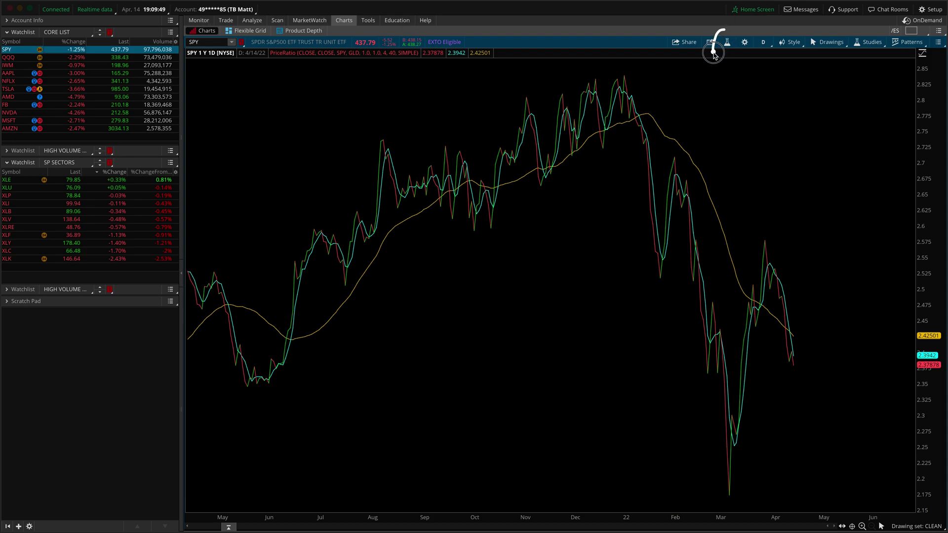
drag(714, 56, 723, 30)
key(alt)
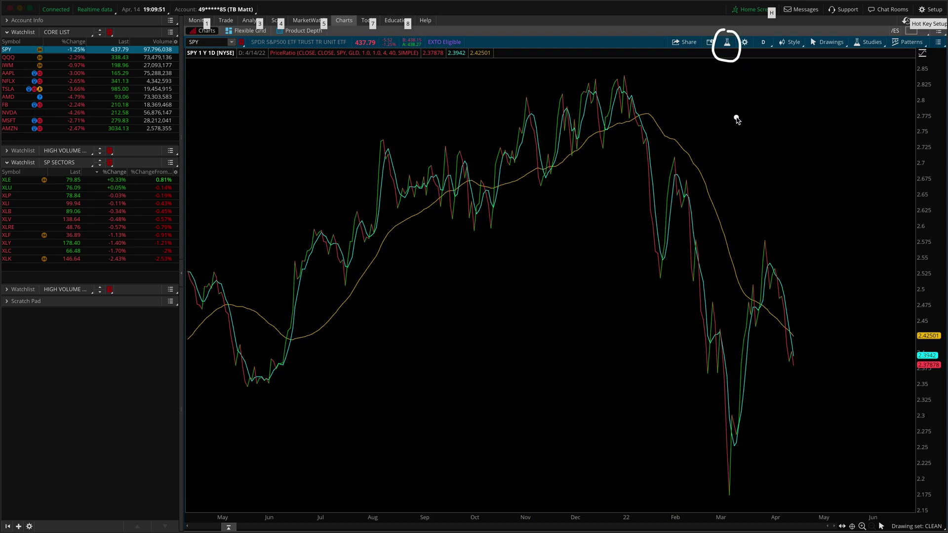
Open PriceRatio's inputs (SPY vs GLD, CLOSE/CLOSE) from Edit Studies, leaving price1 at CLOSE.
click(727, 42)
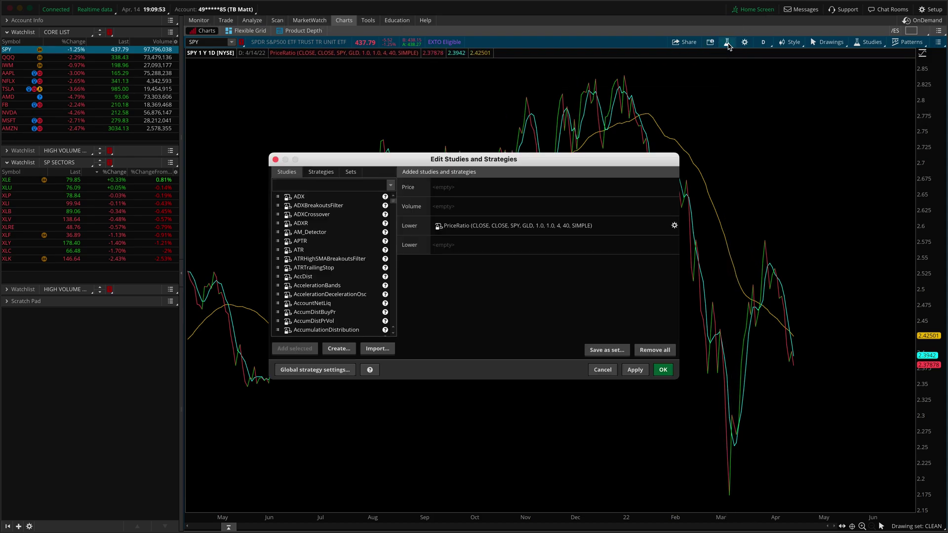
double_click(606, 230)
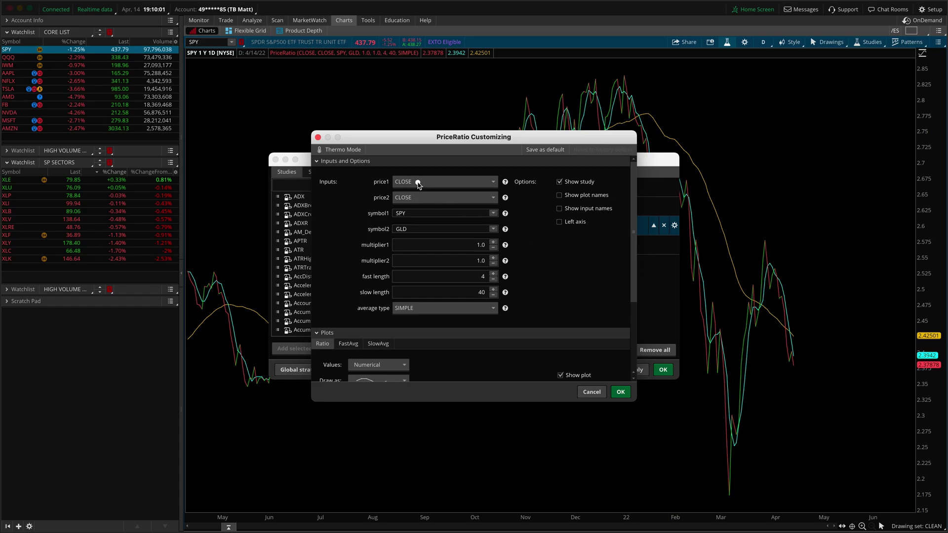
mouse_move(417, 181)
mouse_down()
mouse_move(427, 182)
mouse_move(429, 197)
mouse_up()
mouse_move(734, 114)
mouse_down()
mouse_move(748, 111)
mouse_move(764, 52)
mouse_move(774, 72)
mouse_up()
click(823, 97)
mouse_move(820, 126)
mouse_down()
mouse_move(813, 142)
mouse_move(831, 168)
mouse_move(813, 162)
mouse_move(847, 124)
mouse_up()
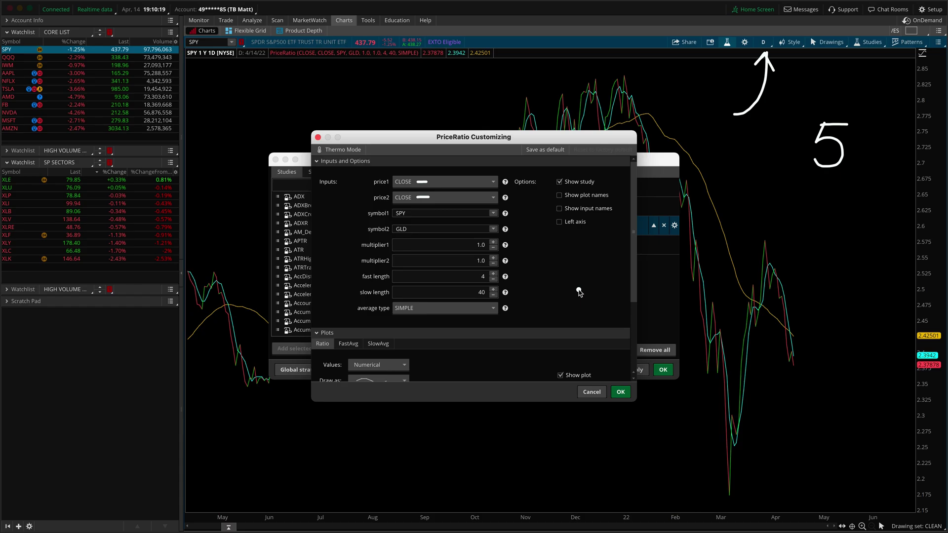
click(476, 184)
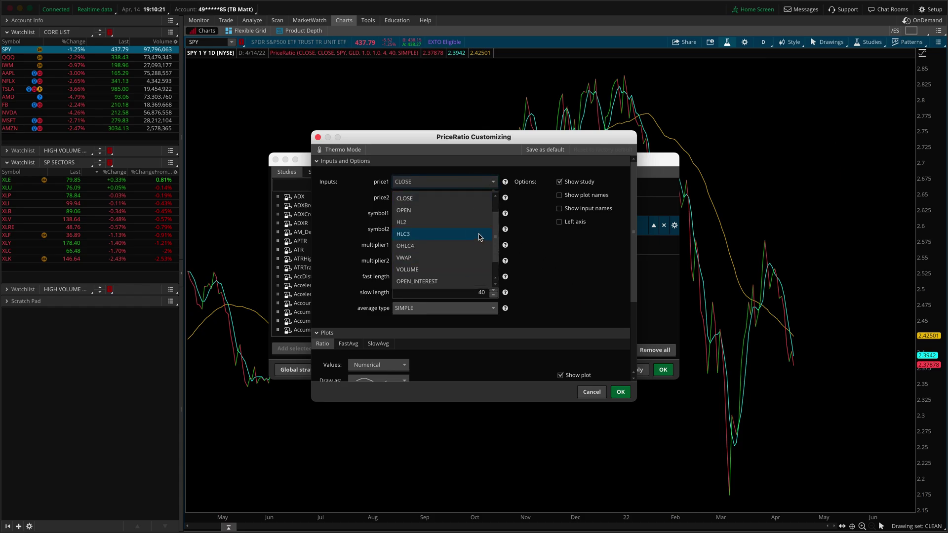
click(449, 202)
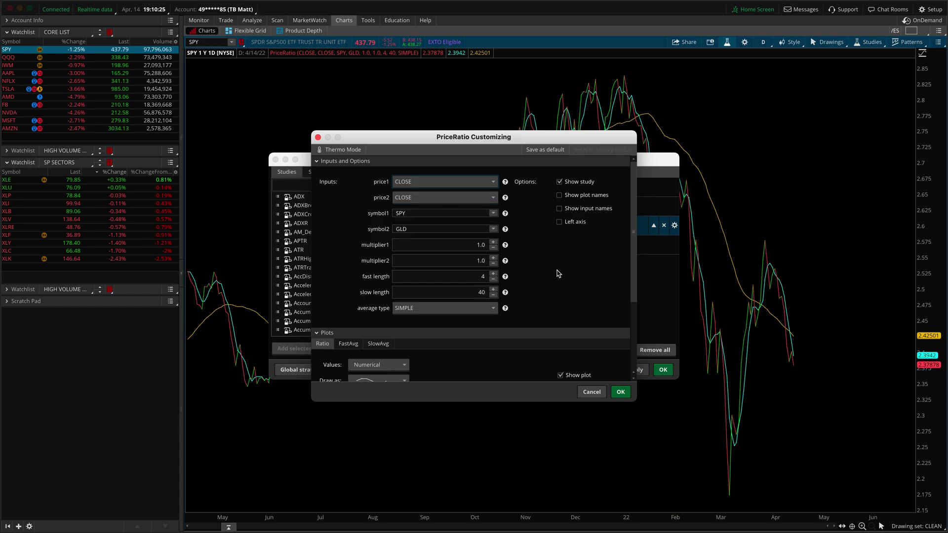
Annotate the PriceRatio symbol inputs on screen, then clear the marks.
mouse_move(363, 218)
mouse_down()
mouse_move(393, 216)
mouse_move(394, 237)
mouse_up()
mouse_move(824, 178)
mouse_down()
mouse_move(757, 263)
mouse_move(791, 258)
mouse_up()
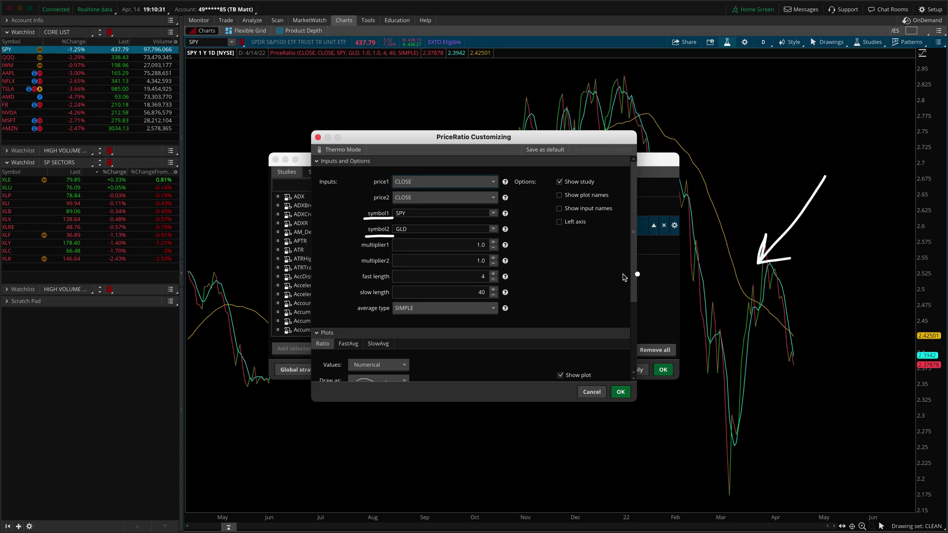
mouse_move(266, 103)
mouse_down()
mouse_move(216, 84)
mouse_move(211, 63)
mouse_move(219, 67)
mouse_up()
key(Escape)
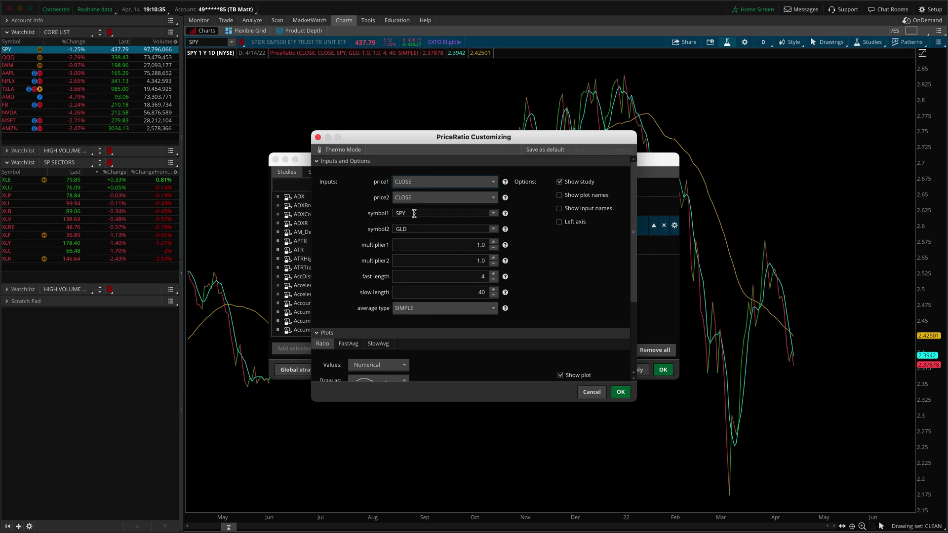
Replace symbol1 SPY with XLK and symbol2 GLD with SPY.
click(414, 214)
click(414, 229)
text(SPY)
click(425, 212)
scroll(426, 212, down, 3)
scroll(455, 220, up, 3)
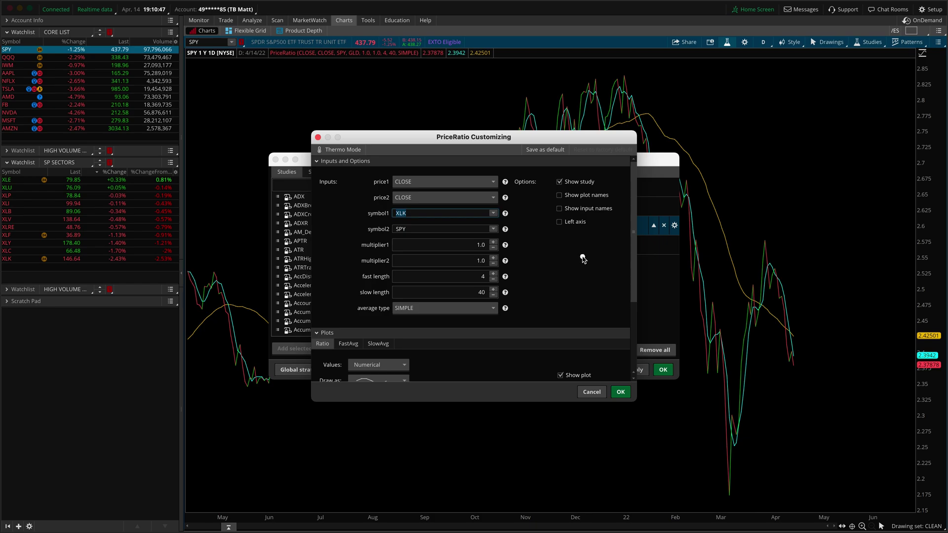
Mark up the new XLK and SPY symbol inputs, then clear the marks.
drag(387, 222, 420, 223)
drag(415, 215, 423, 234)
mouse_move(357, 253)
mouse_down()
mouse_move(390, 253)
mouse_move(377, 268)
mouse_move(392, 267)
mouse_up()
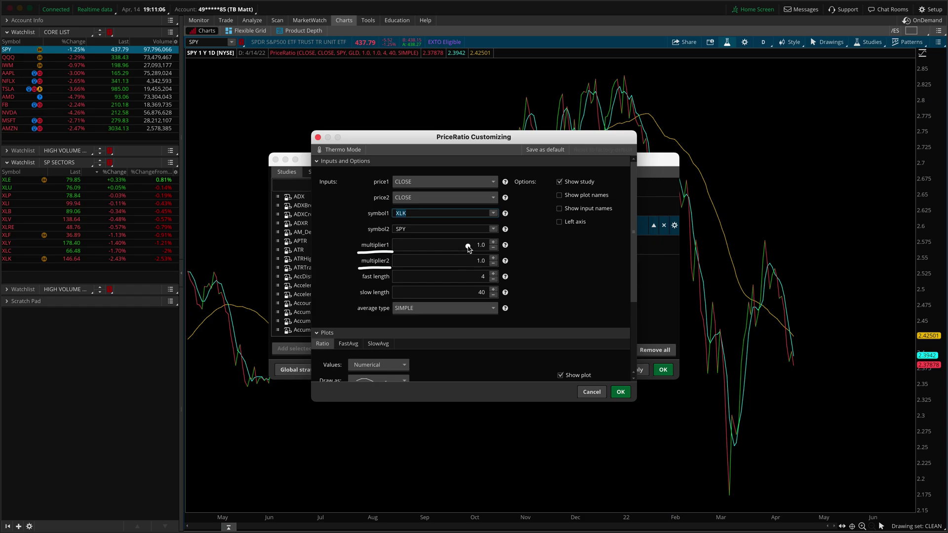
mouse_move(467, 247)
mouse_down()
mouse_move(452, 211)
mouse_move(447, 218)
mouse_move(464, 214)
mouse_up()
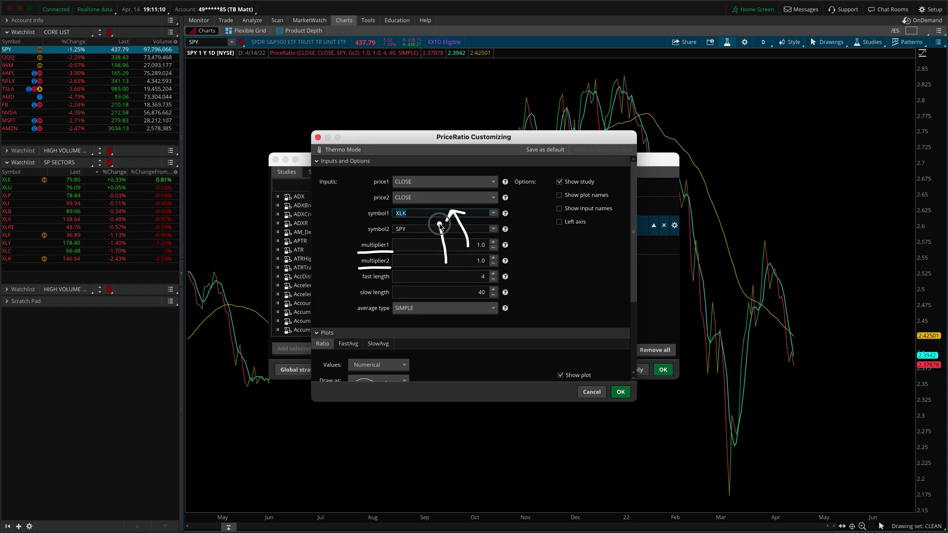
key(Escape)
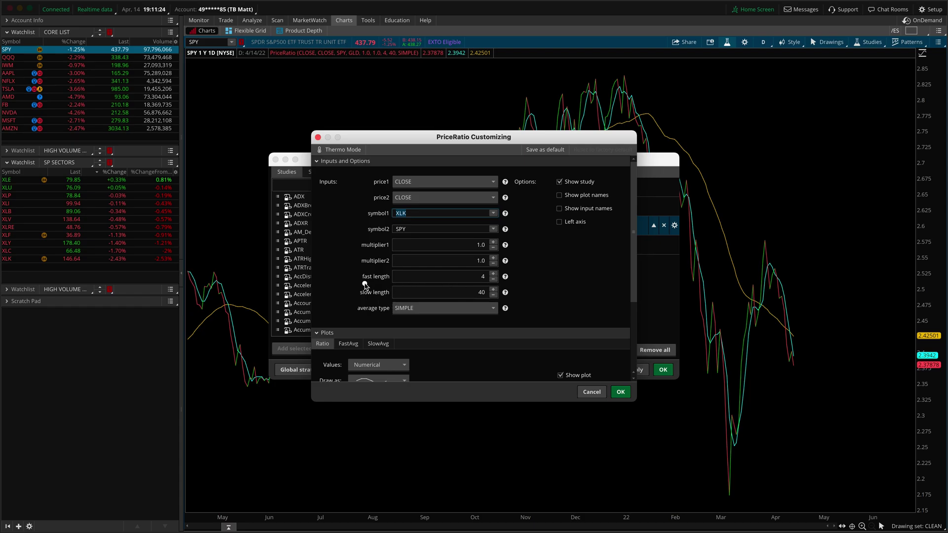
Enter fast length 20 and slow length 50, keeping SIMPLE average type.
mouse_move(363, 283)
mouse_down()
mouse_move(383, 283)
mouse_move(389, 298)
mouse_up()
click(490, 277)
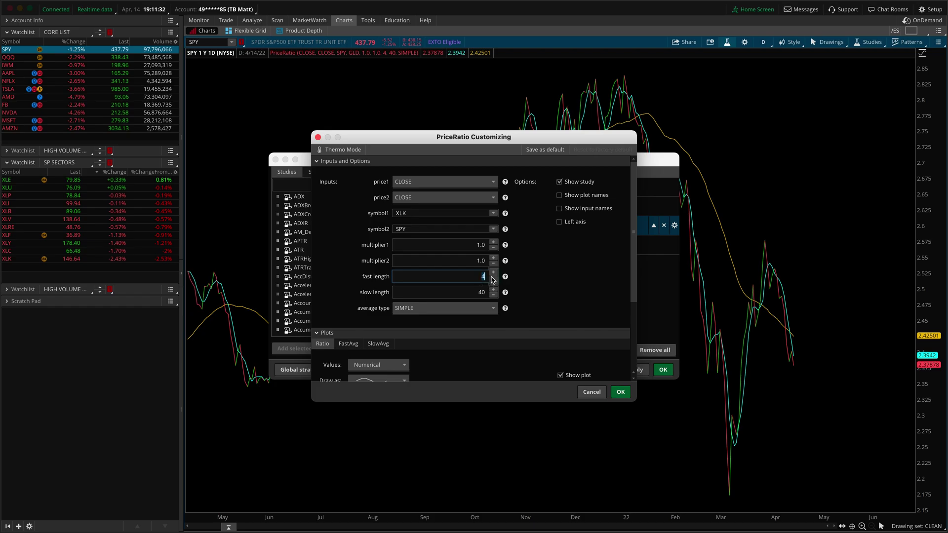
text(20)
key(Tab)
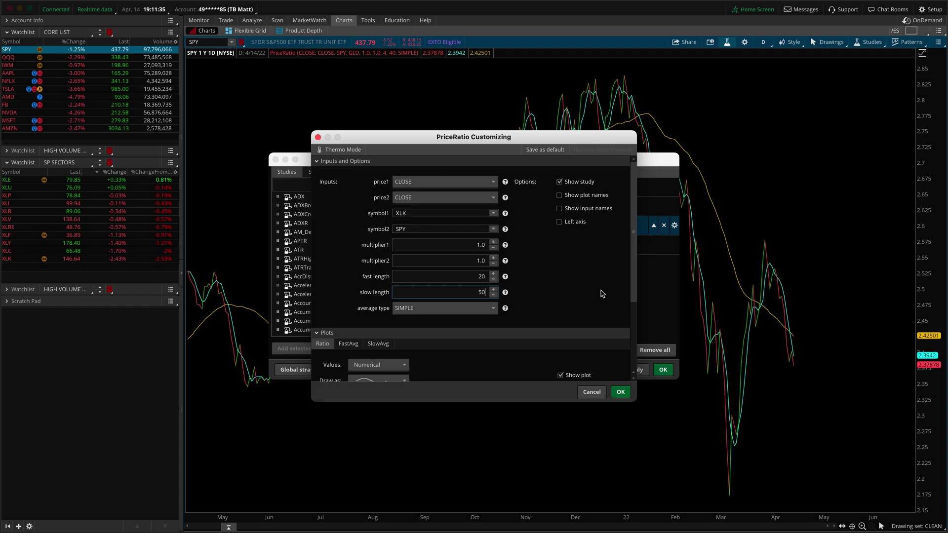
click(449, 313)
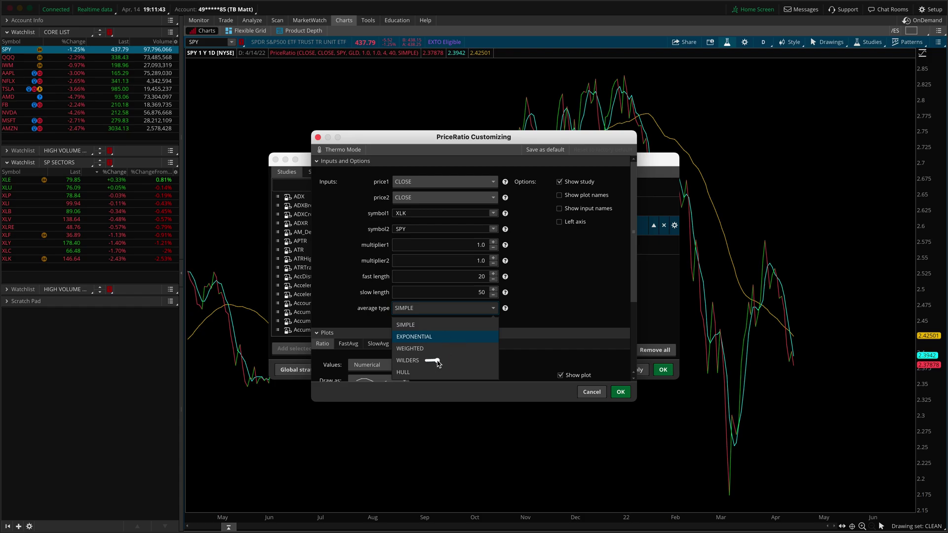
drag(432, 349, 446, 350)
key(Escape)
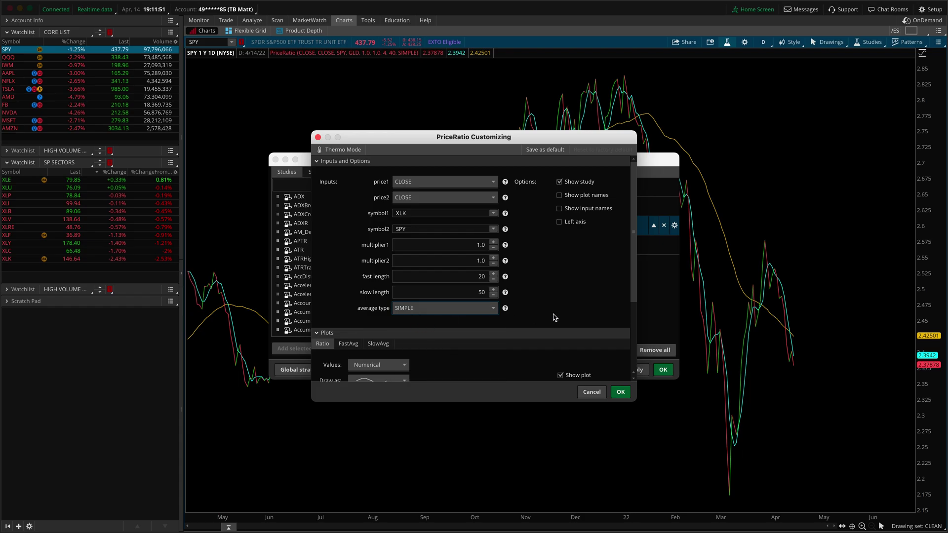
Set both the Down and Up colours of the Ratio plot to white.
scroll(556, 316, down, 3)
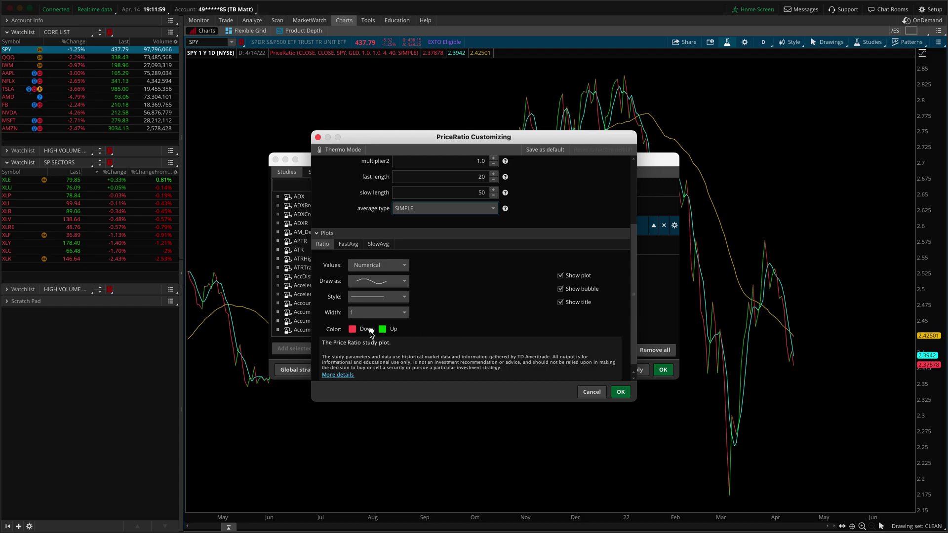
drag(347, 336, 395, 339)
click(352, 329)
click(346, 365)
click(382, 328)
click(377, 366)
Try dashes for the Ratio plot, then revert to a solid line.
click(397, 282)
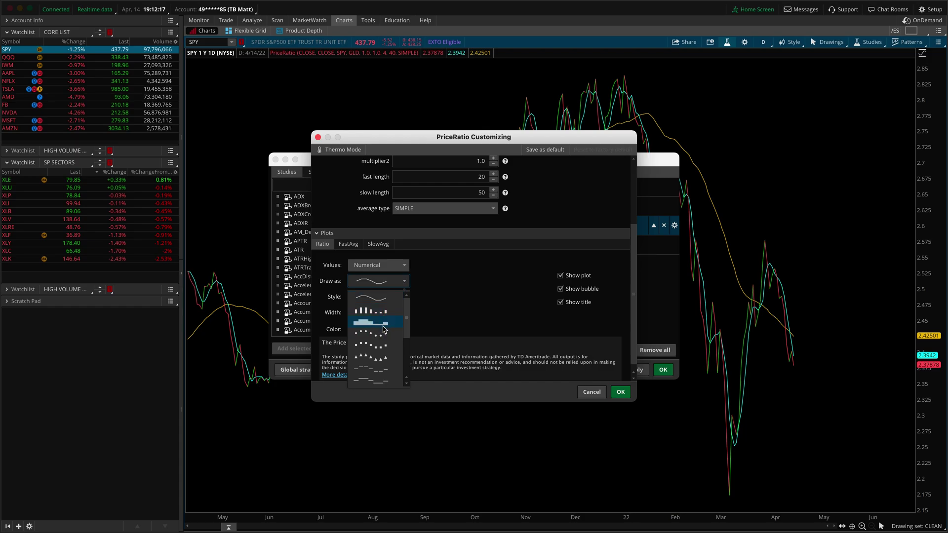
click(380, 368)
click(401, 282)
click(393, 298)
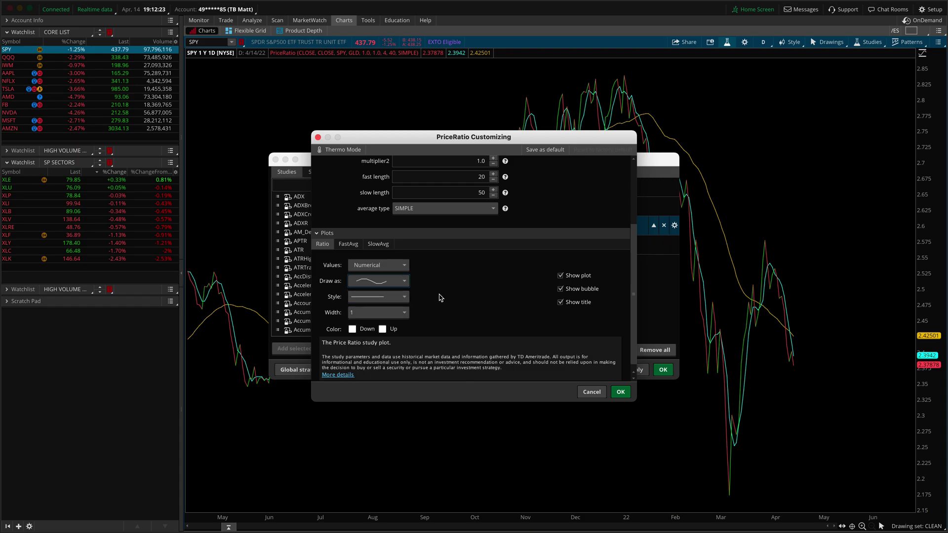
click(404, 297)
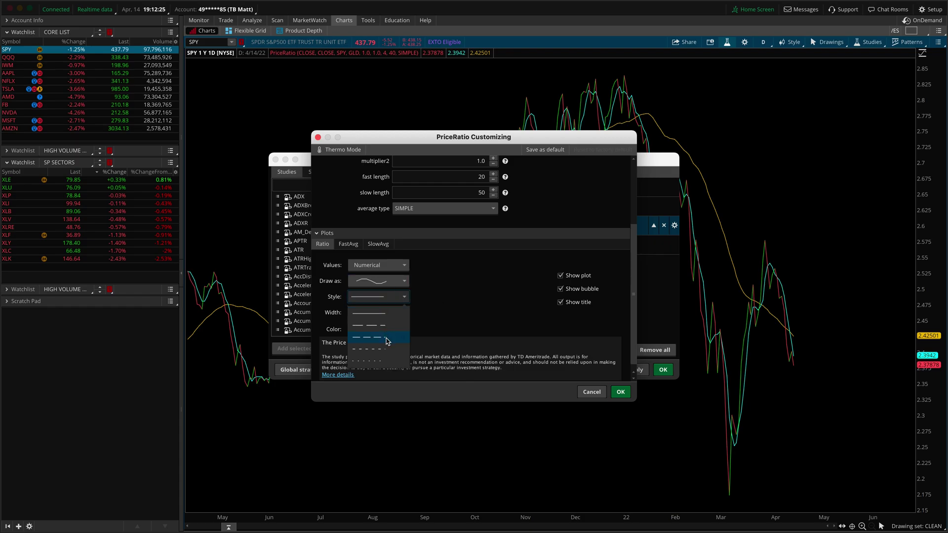
click(450, 313)
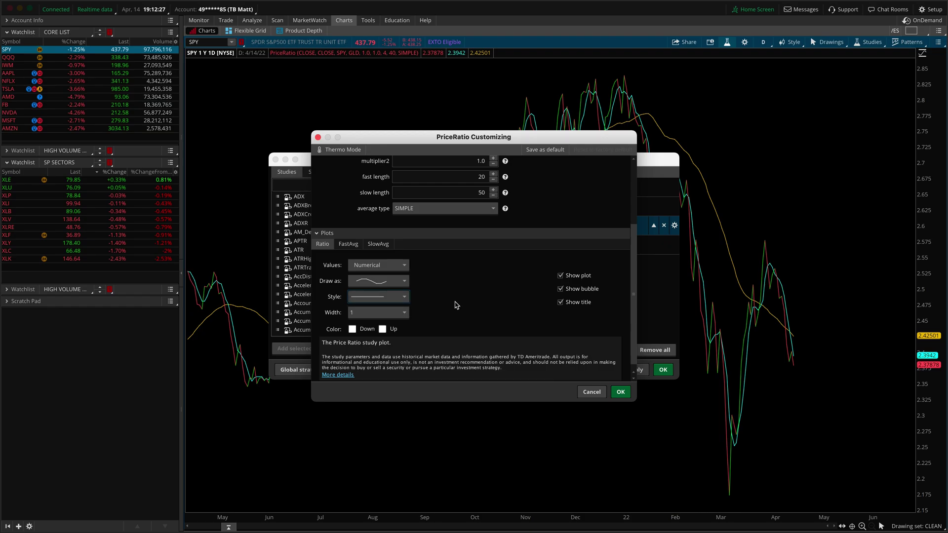
Uncheck Show plot on the FastAvg tab to hide the fast average.
click(348, 244)
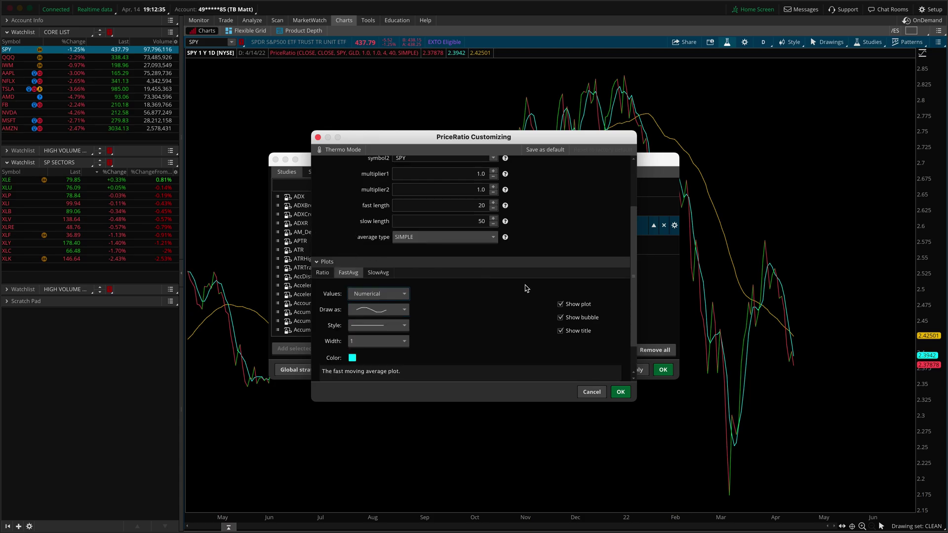
mouse_move(459, 209)
drag(541, 289, 602, 316)
click(560, 304)
Set the SlowAvg plot style to a dash-dot line.
click(379, 273)
scroll(459, 309, down, 2)
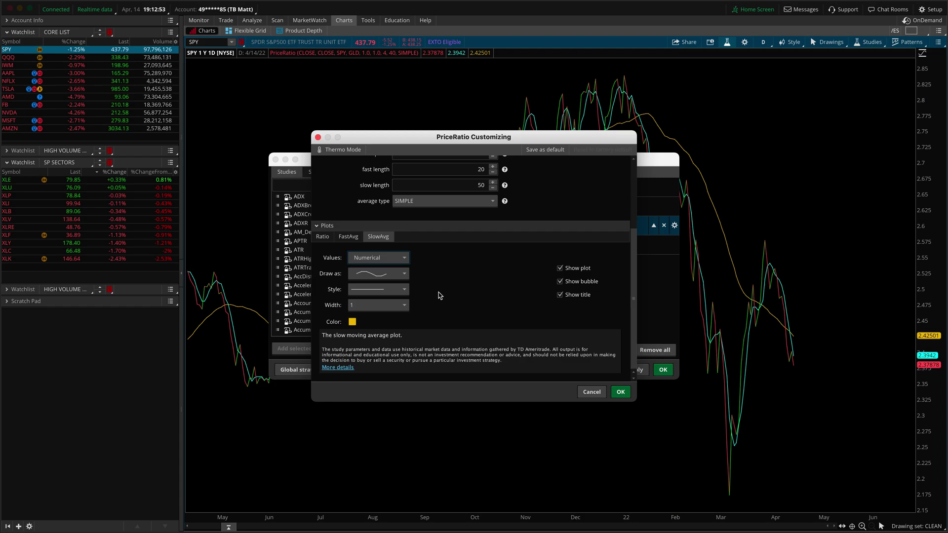
click(404, 292)
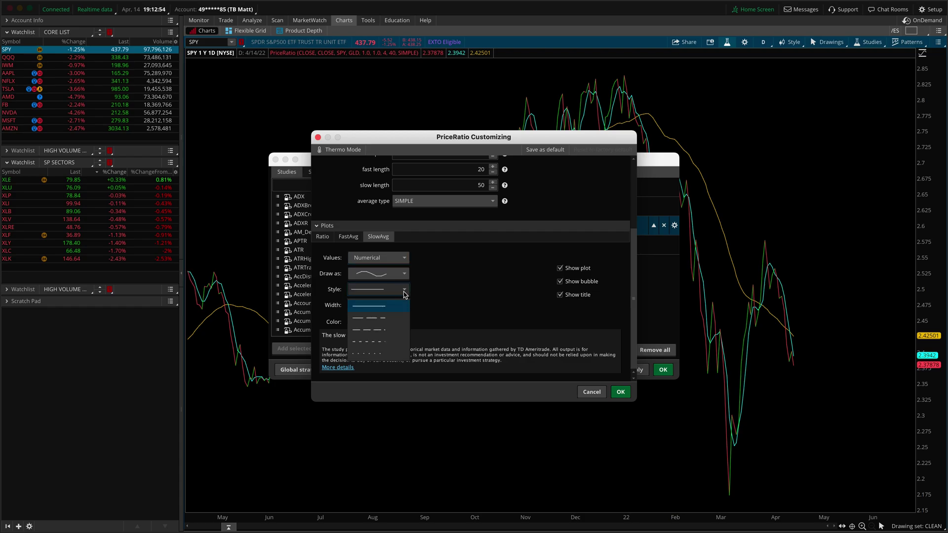
click(386, 330)
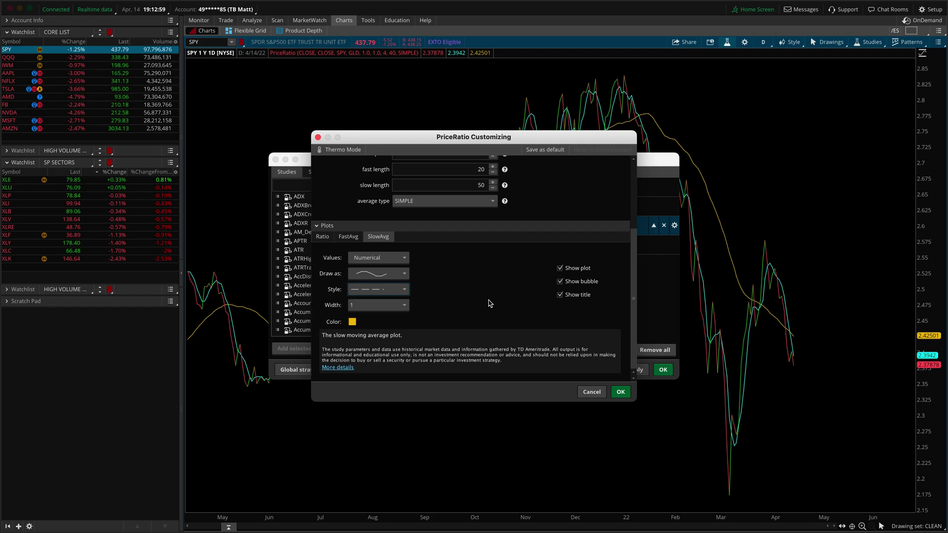
scroll(516, 304, up, 5)
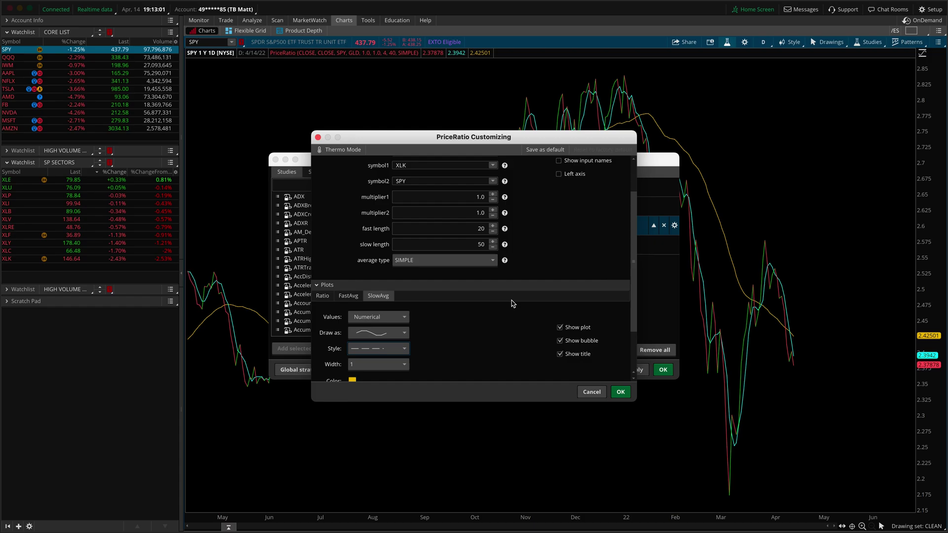
Confirm PriceRatio Customizing and Edit Studies and Strategies with OK.
click(621, 392)
click(663, 370)
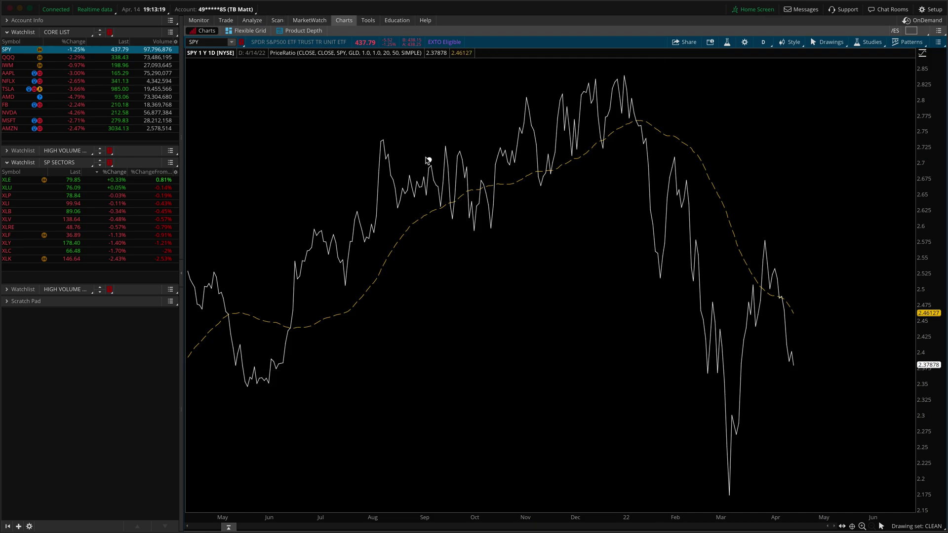
mouse_move(341, 71)
mouse_down()
mouse_move(341, 60)
mouse_move(354, 59)
mouse_up()
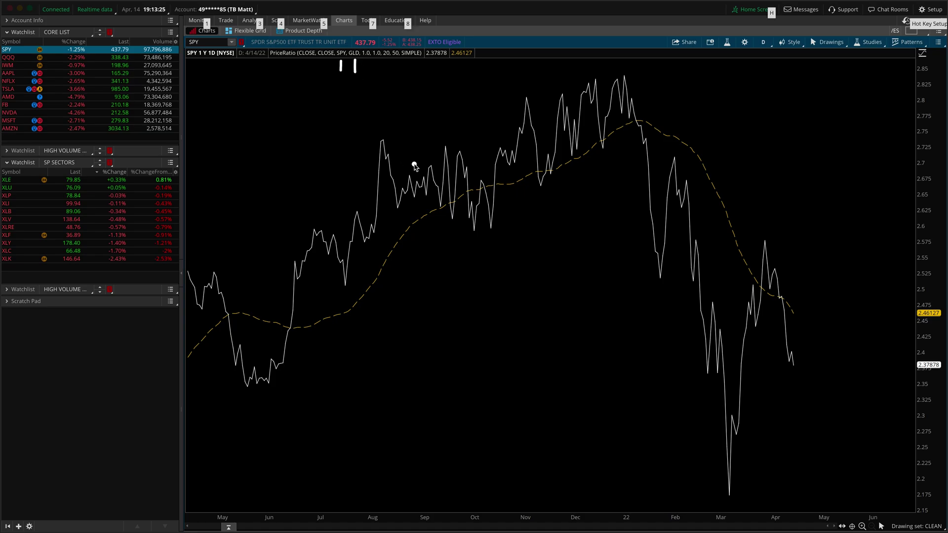
Replace the PriceRatio symbols SPY and GLD with XLK as symbol1 and SPY as symbol2.
click(728, 42)
double_click(521, 230)
double_click(433, 213)
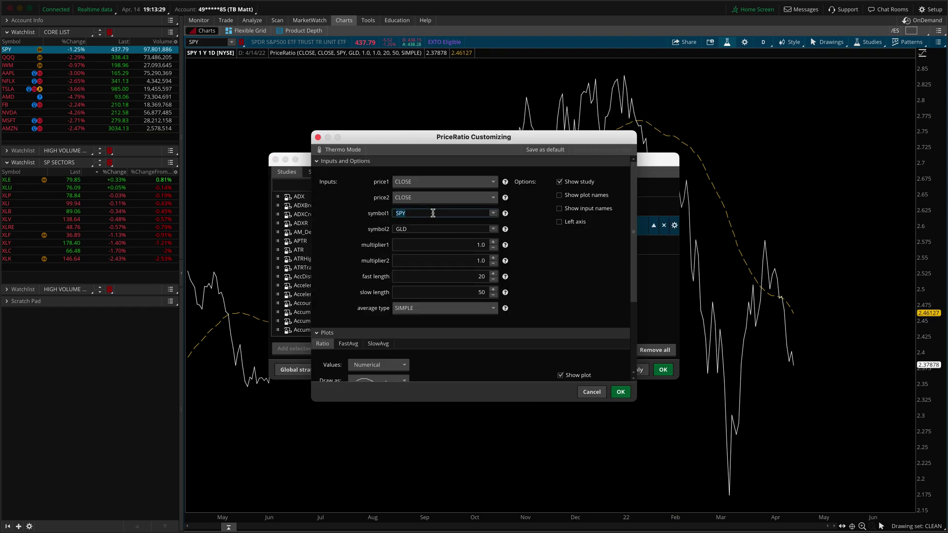
text(X)
key(BackSpace)
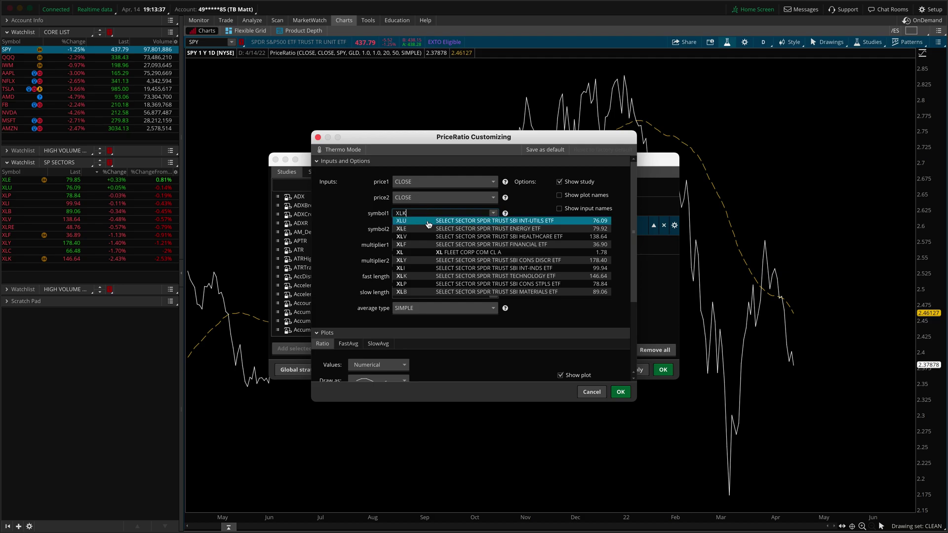
click(410, 275)
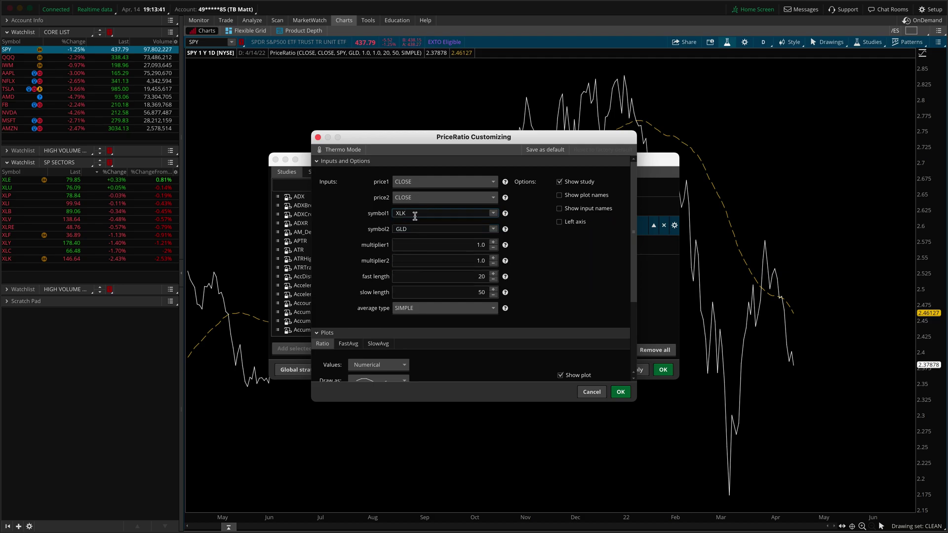
click(412, 229)
text(SP)
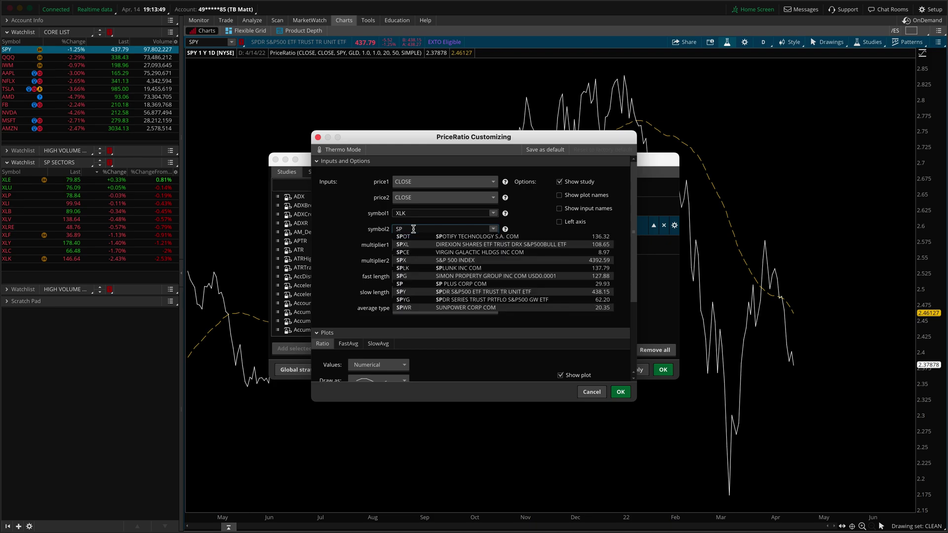
click(409, 294)
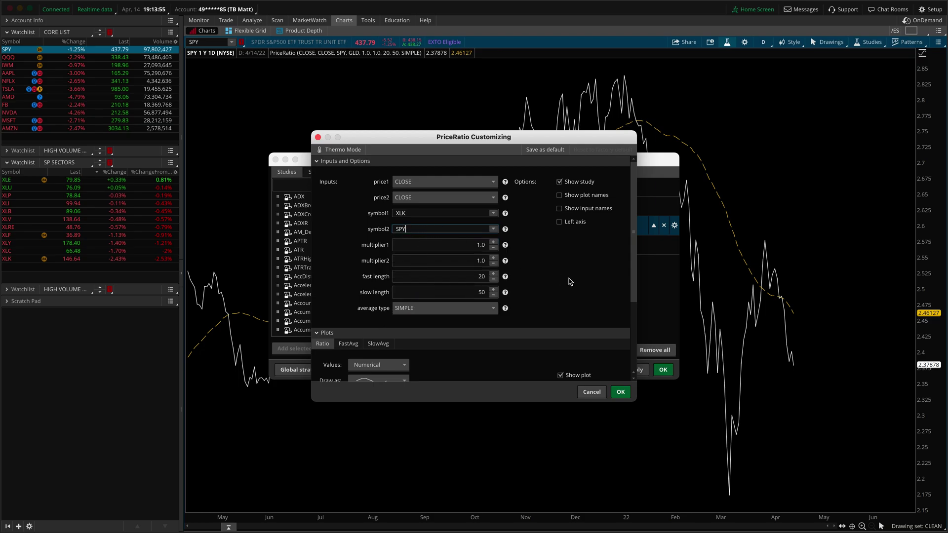
click(621, 392)
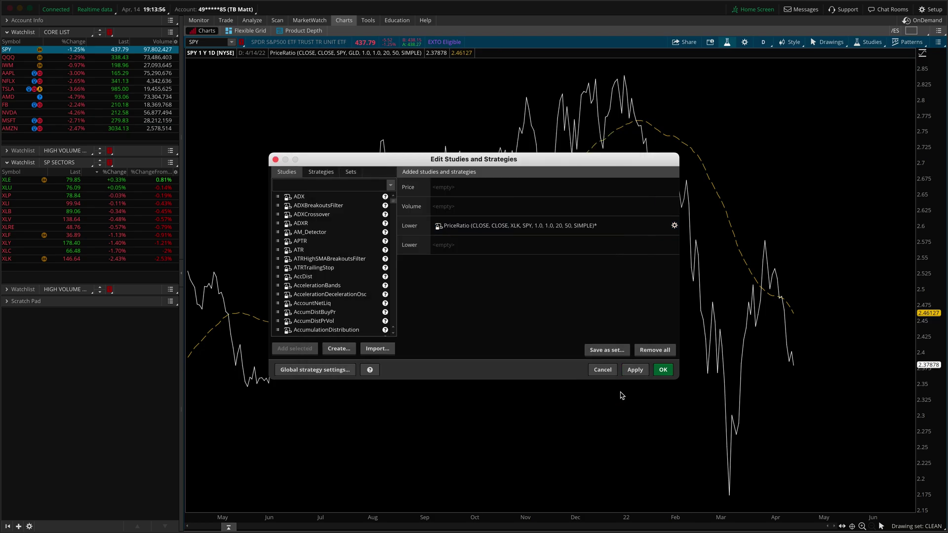
click(663, 370)
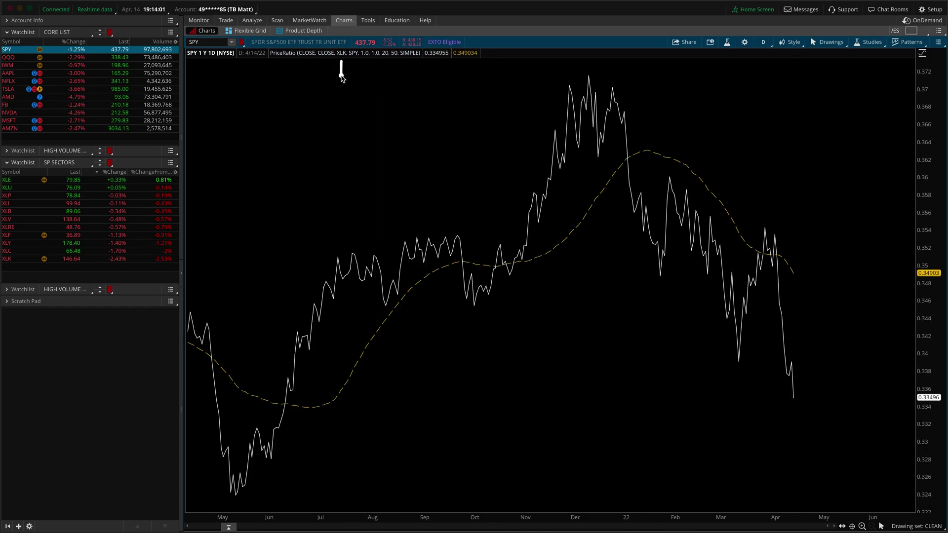
drag(354, 61, 354, 76)
mouse_move(349, 44)
mouse_down()
mouse_move(344, 62)
mouse_move(364, 51)
mouse_move(348, 44)
mouse_up()
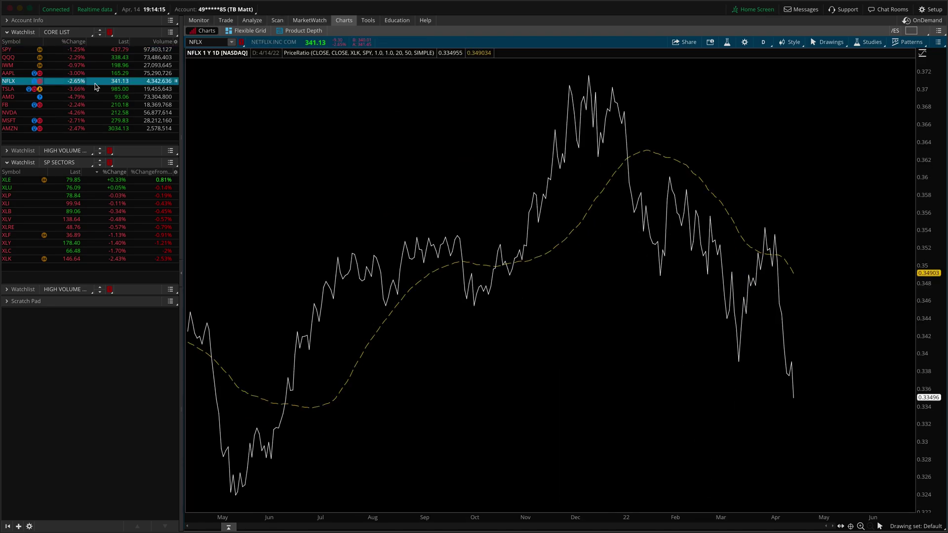
click(138, 89)
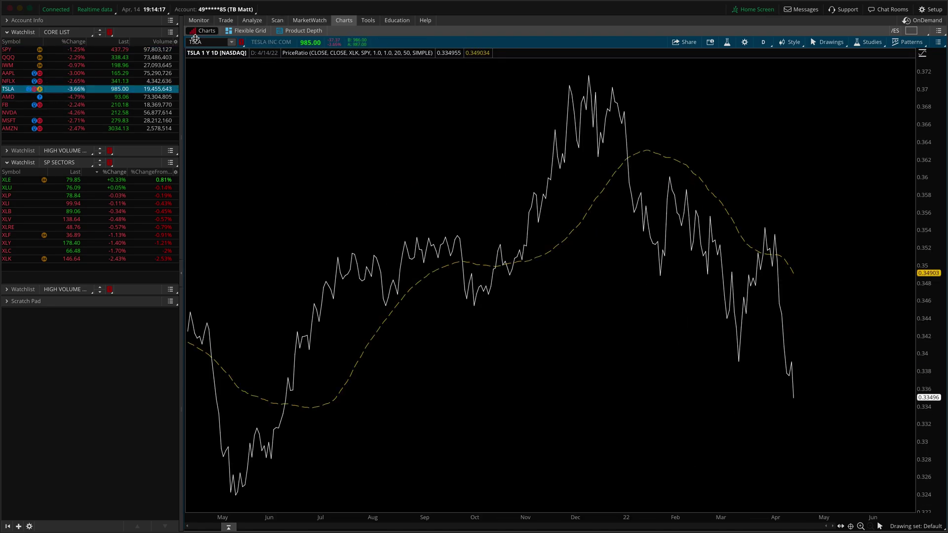
mouse_move(211, 34)
mouse_down()
mouse_move(190, 53)
mouse_move(204, 58)
mouse_up()
drag(25, 63, 27, 63)
key(Escape)
click(99, 50)
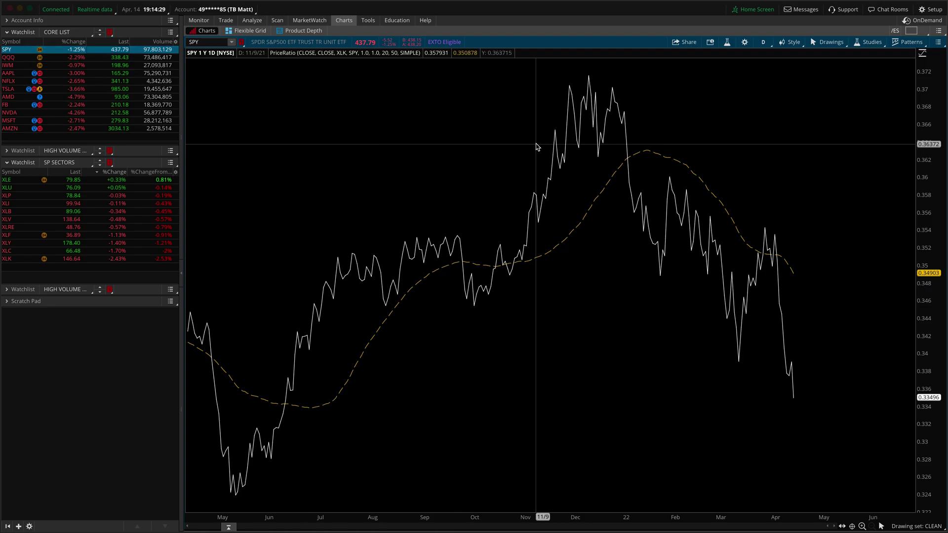
Save PriceRatio's XLK-versus-SPY inputs with 20/50 simple averages as the study default.
click(726, 42)
click(606, 222)
double_click(606, 224)
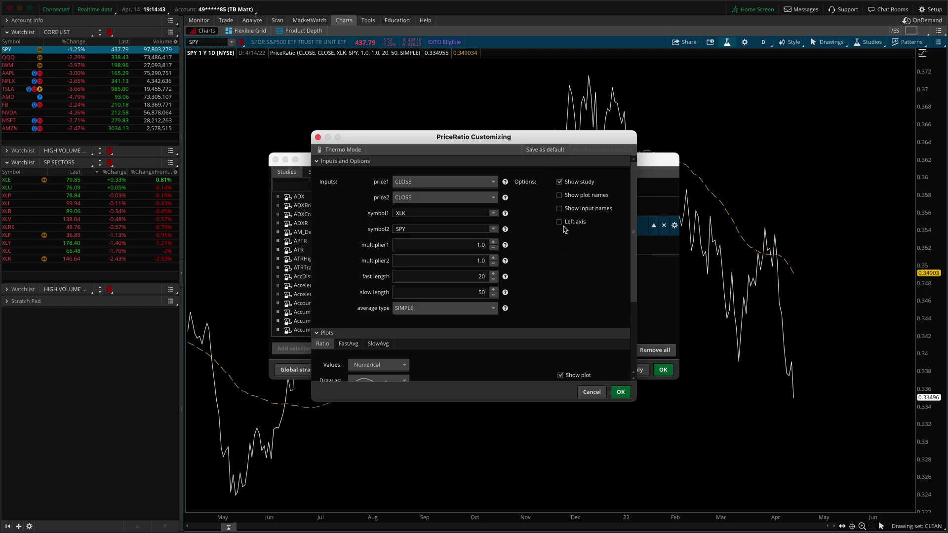
click(545, 149)
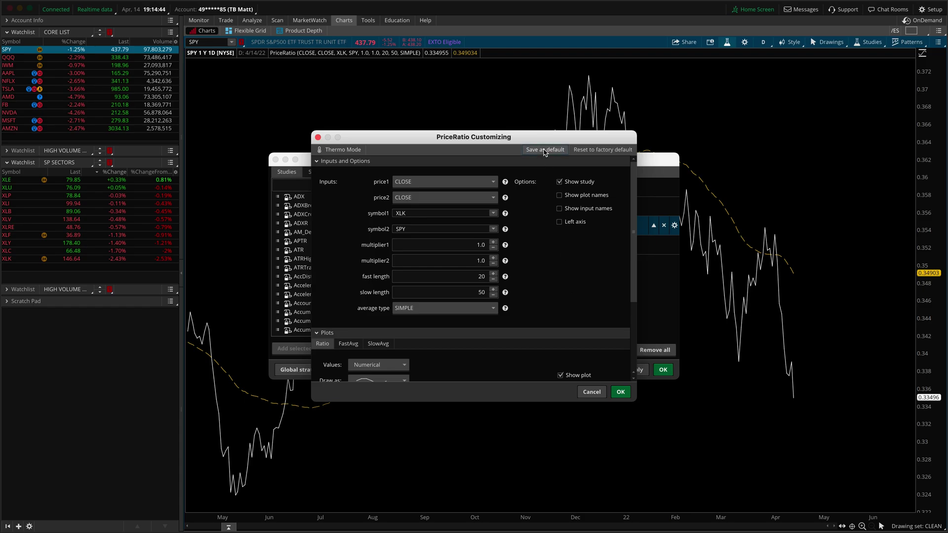
click(620, 391)
click(662, 370)
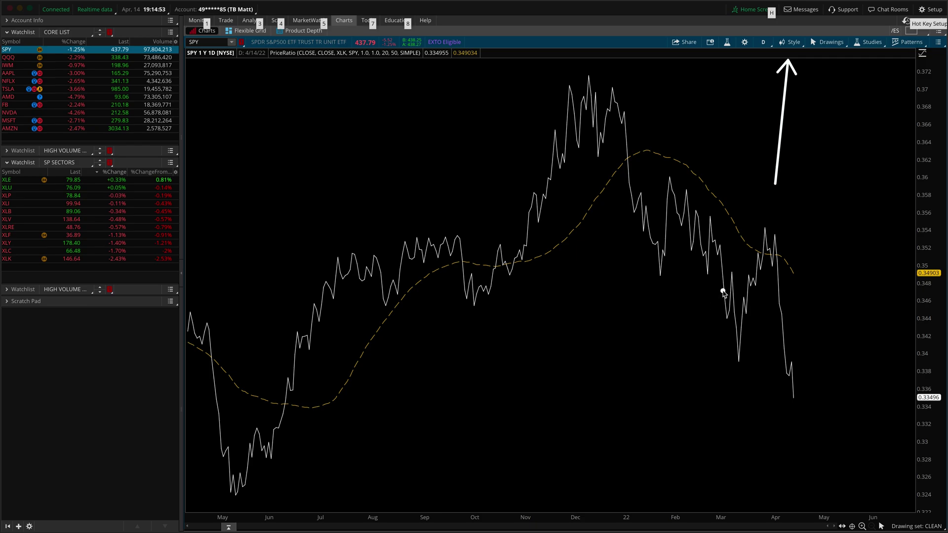
Begin saving the chart style, naming it RATIO in place of DEFAULT BLACK.
click(789, 42)
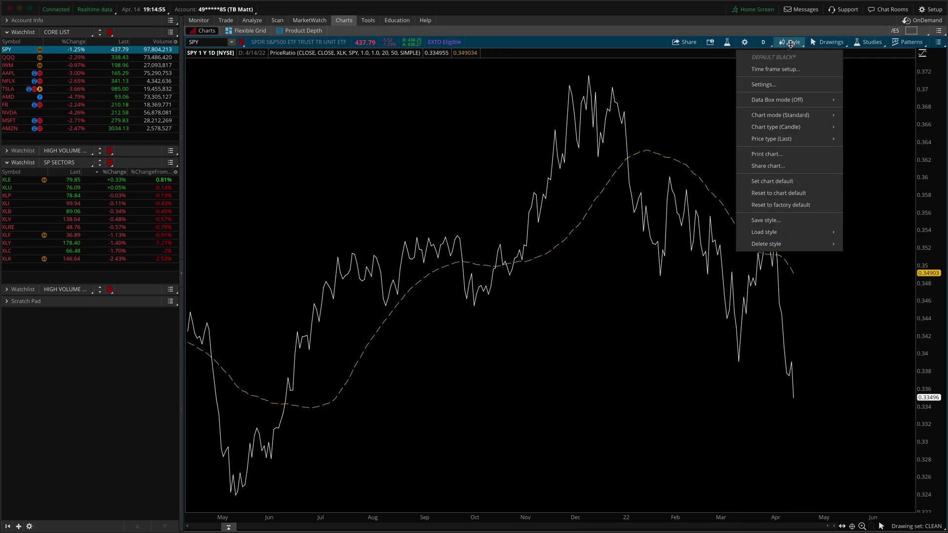
click(789, 221)
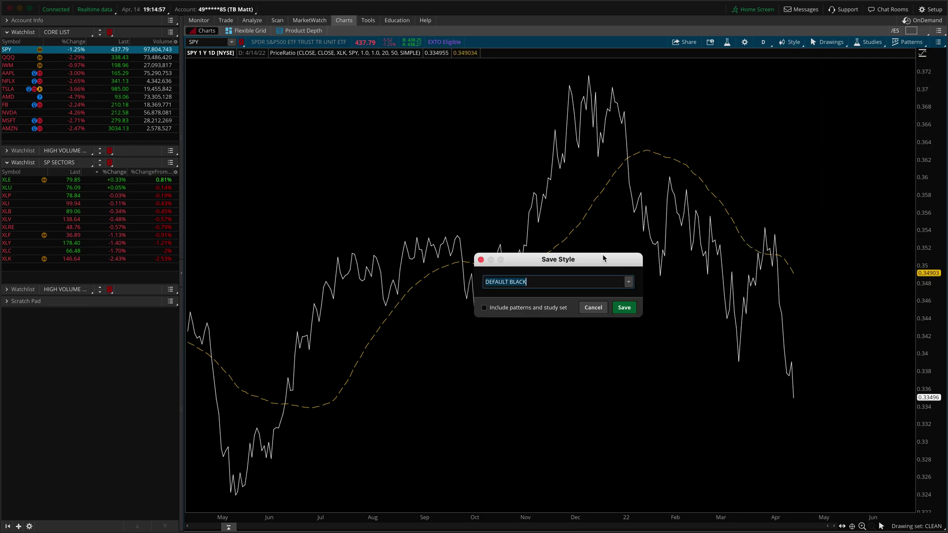
text(RATIO)
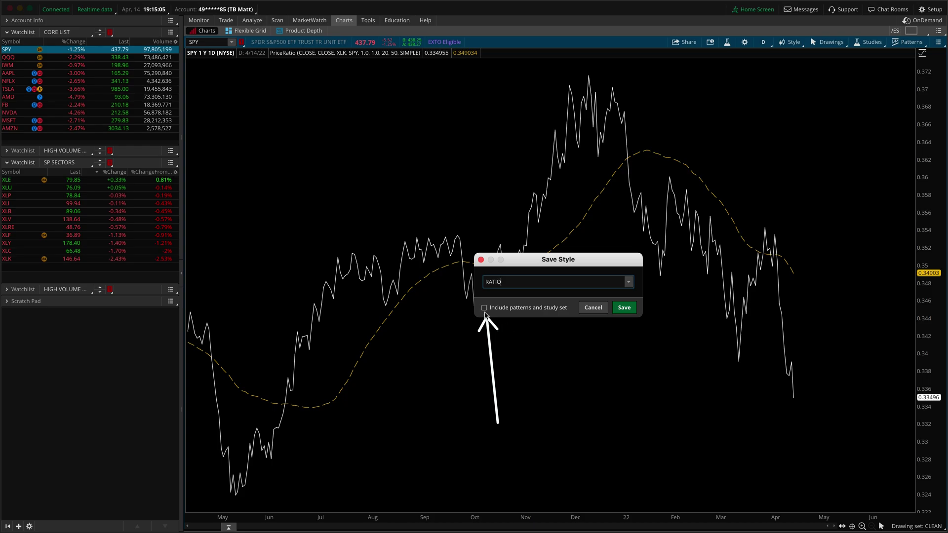
Save the RATIO style, then load the DEFAULT BLACK candle style.
click(620, 308)
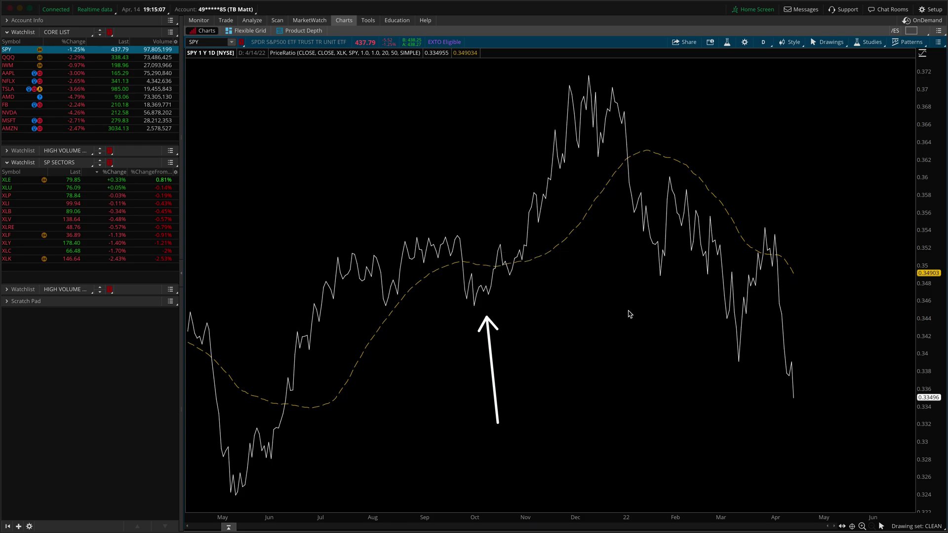
click(790, 42)
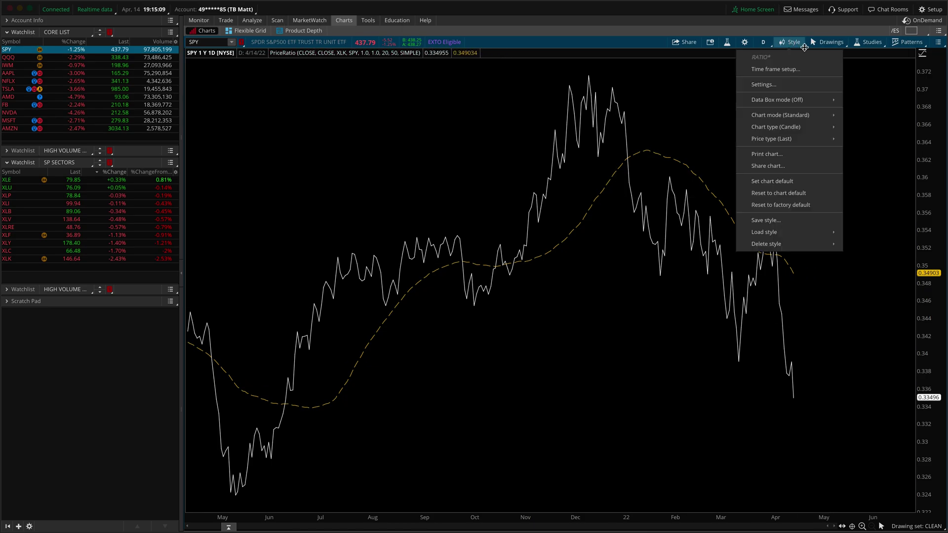
mouse_move(800, 233)
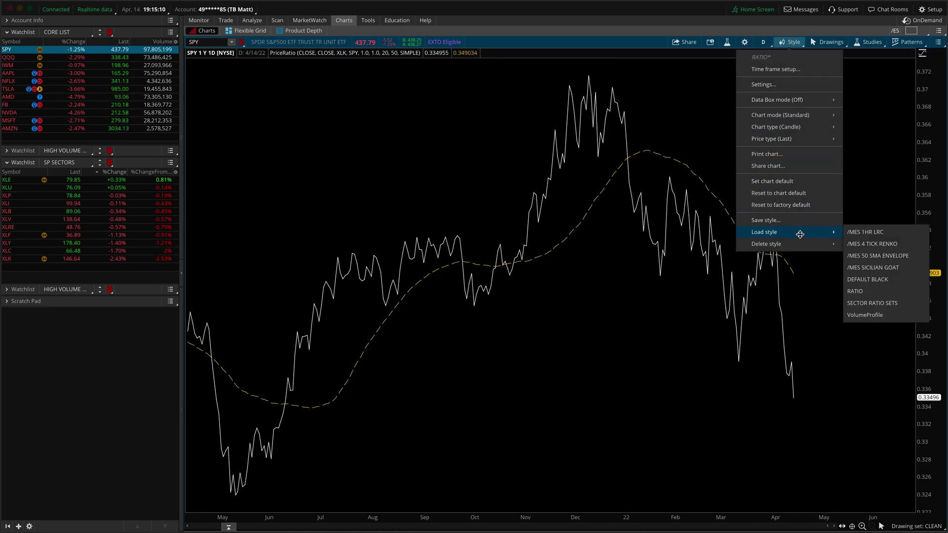
click(875, 278)
drag(244, 97, 204, 71)
drag(545, 264, 632, 337)
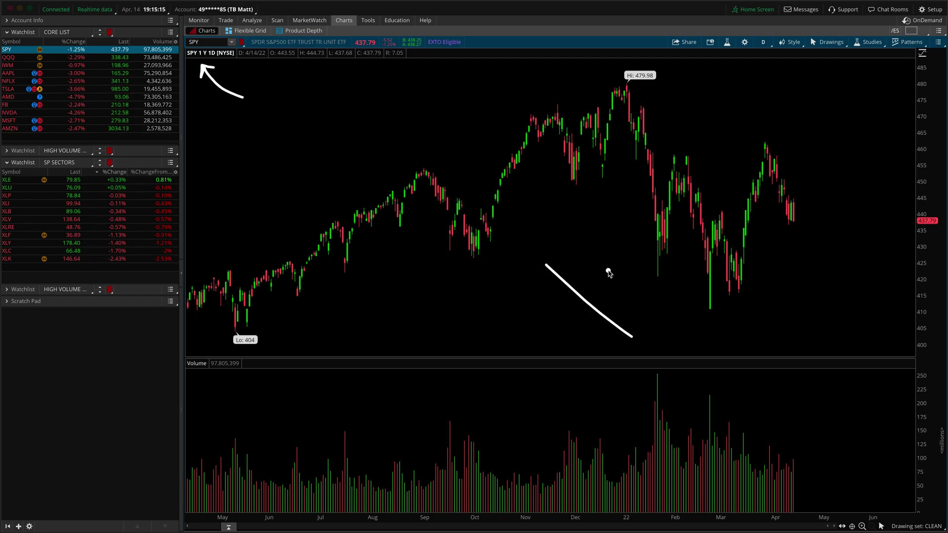
drag(608, 270, 531, 338)
mouse_move(778, 337)
mouse_down()
mouse_move(778, 397)
mouse_move(770, 382)
mouse_up()
key(e)
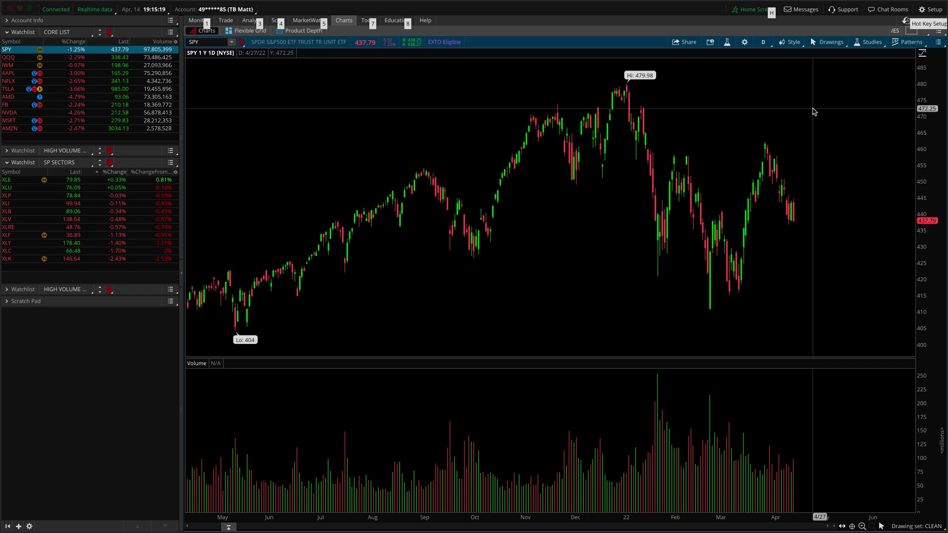
drag(806, 136, 793, 49)
Reload the saved RATIO style to restore the white XLK-over-SPY ratio chart.
click(792, 43)
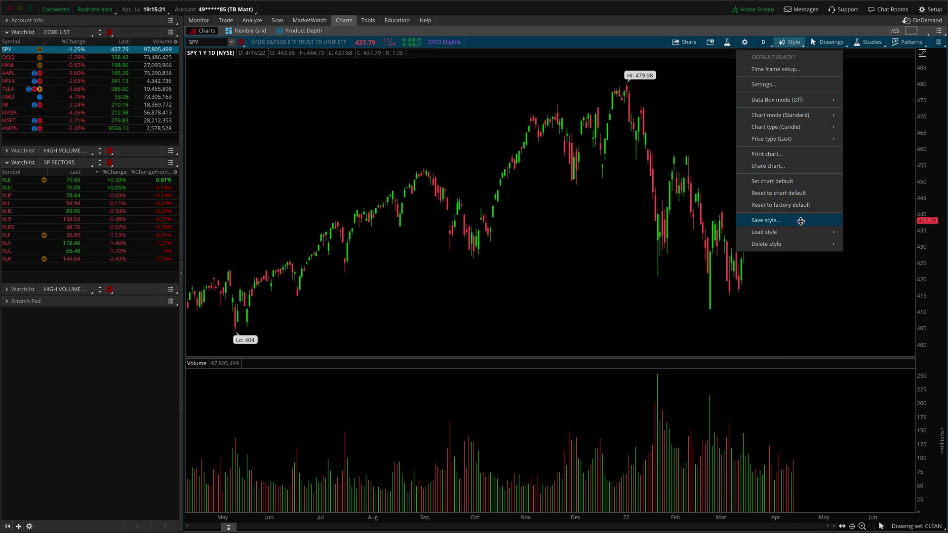
mouse_move(801, 232)
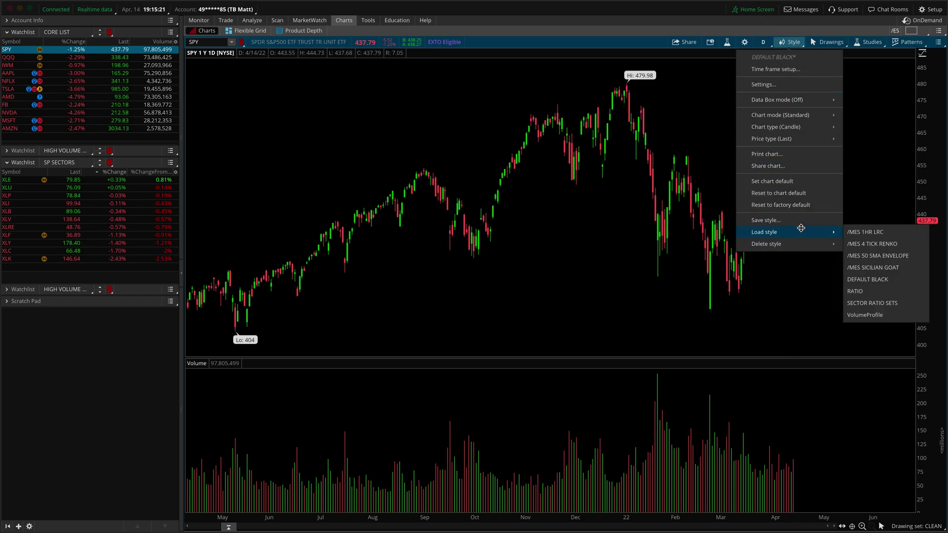
click(866, 292)
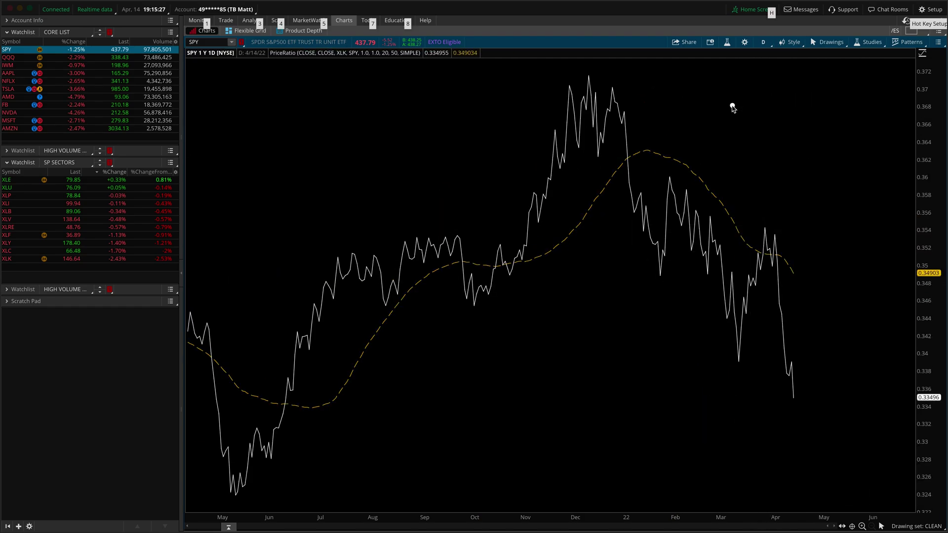
mouse_move(731, 117)
mouse_down()
mouse_move(735, 63)
mouse_move(746, 71)
mouse_up()
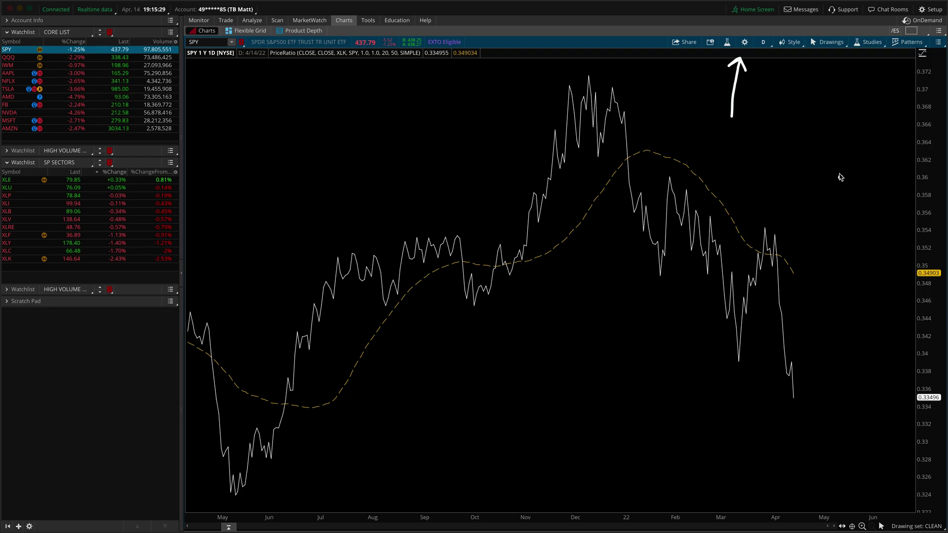
drag(808, 126, 844, 168)
drag(837, 121, 801, 163)
drag(825, 195, 860, 232)
drag(859, 199, 822, 237)
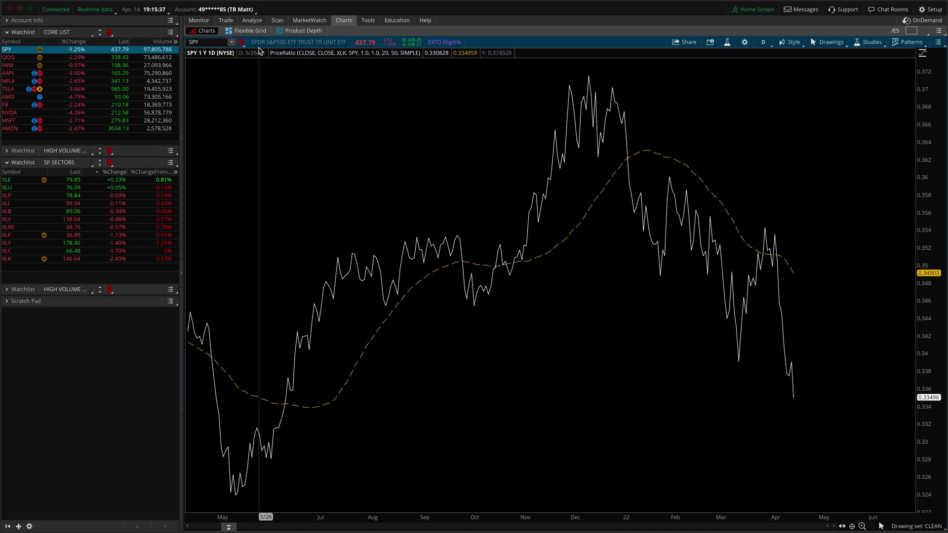
Switch to the Flexible Grid and reset it to system default with four empty panes.
click(245, 31)
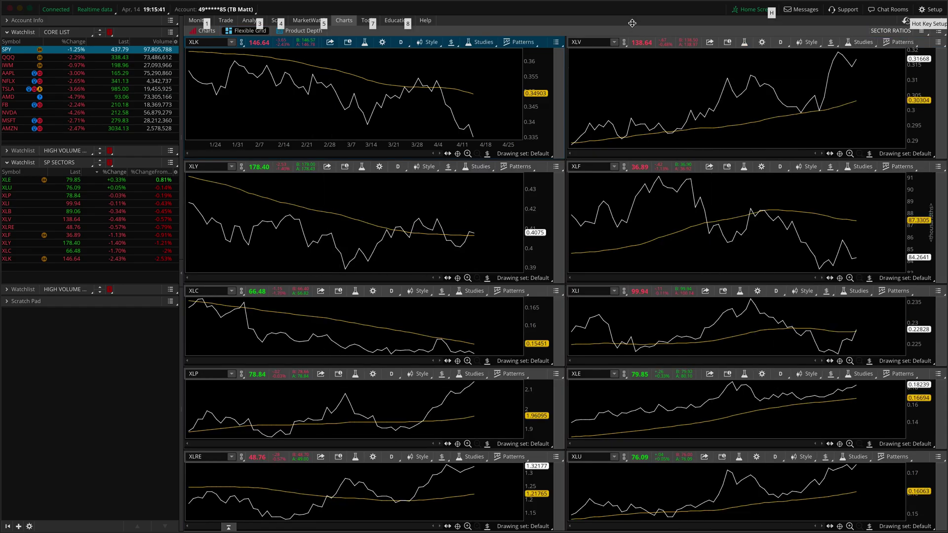
drag(272, 119, 246, 41)
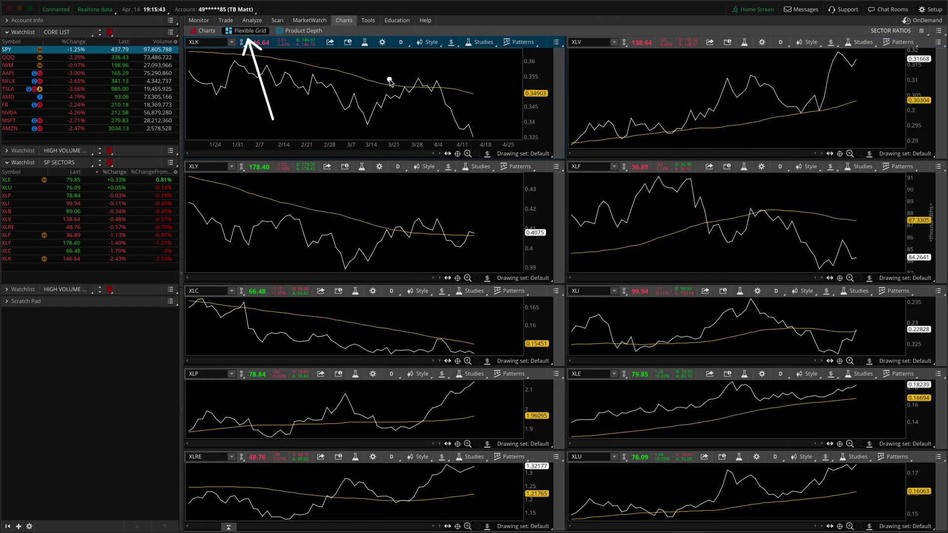
drag(366, 85, 344, 29)
key(Escape)
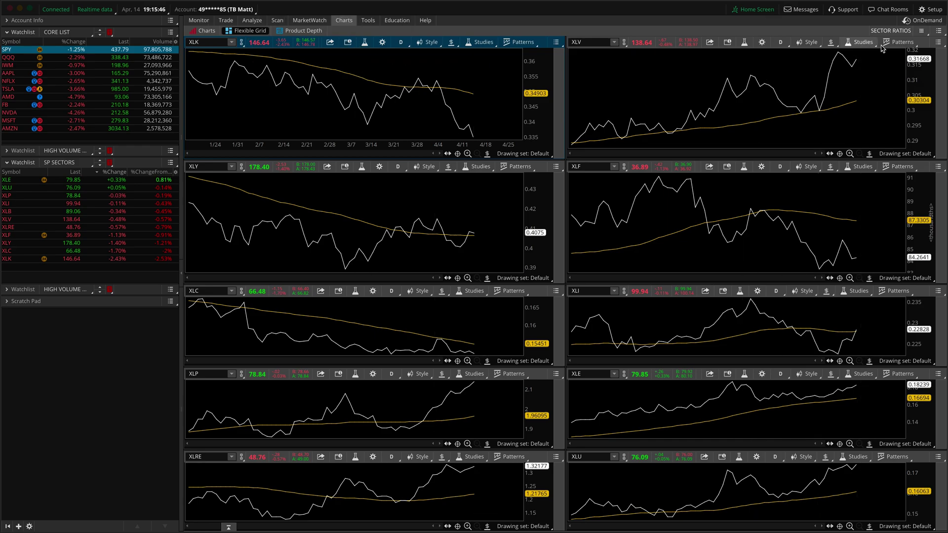
click(938, 30)
click(913, 87)
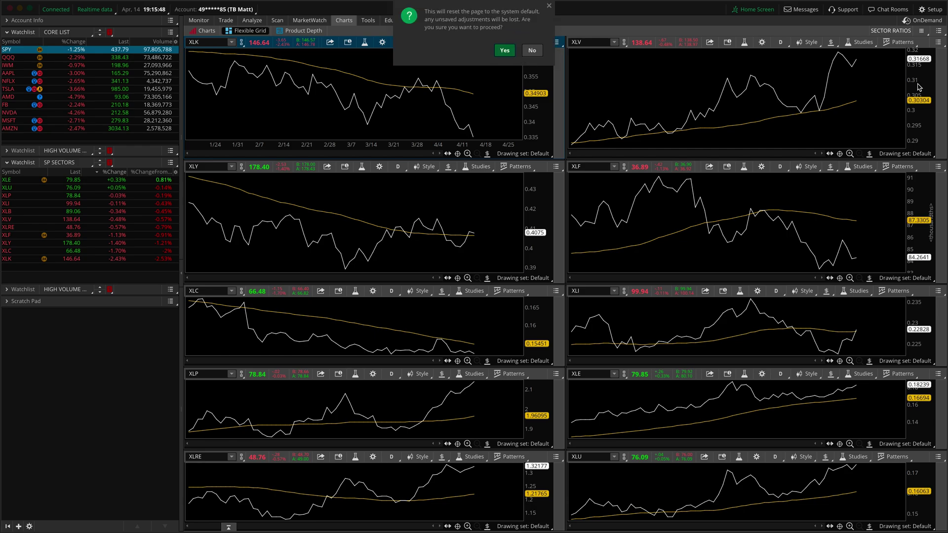
click(502, 52)
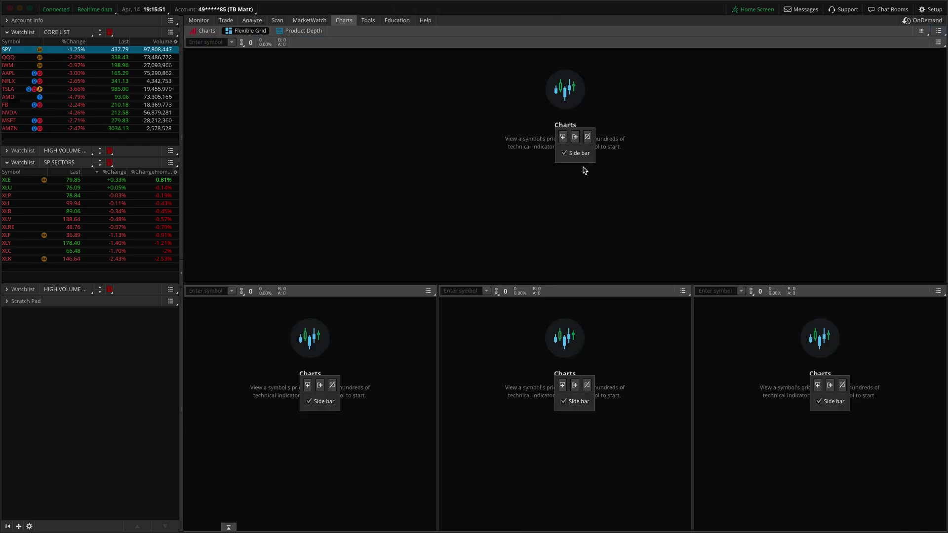
Remove three empty cells, leaving a single chart cell.
click(587, 137)
click(587, 260)
click(756, 260)
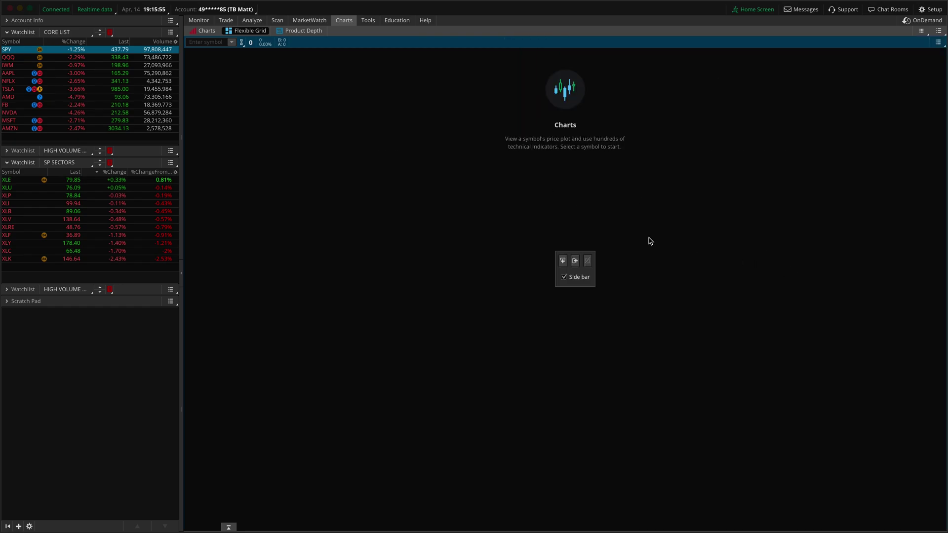
Split the chart into two columns of five stacked cells each.
click(575, 260)
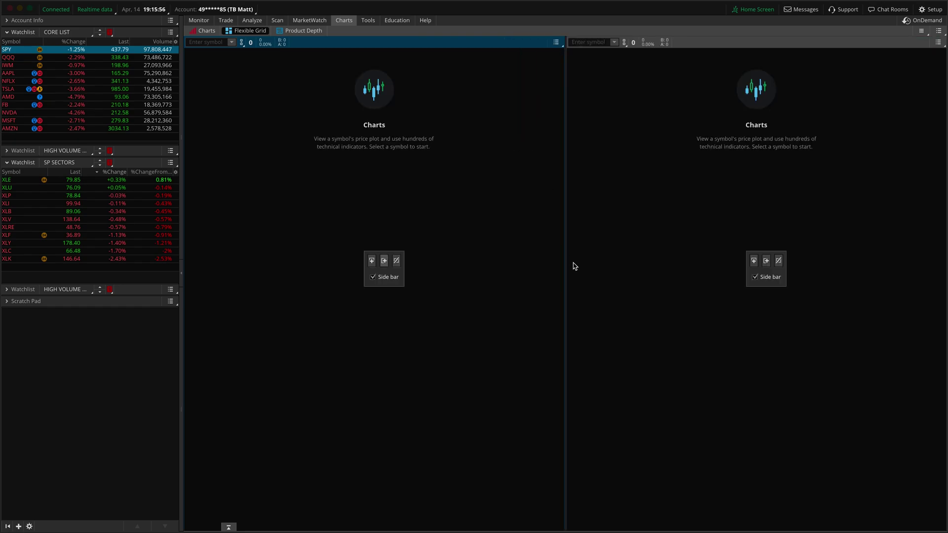
click(751, 261)
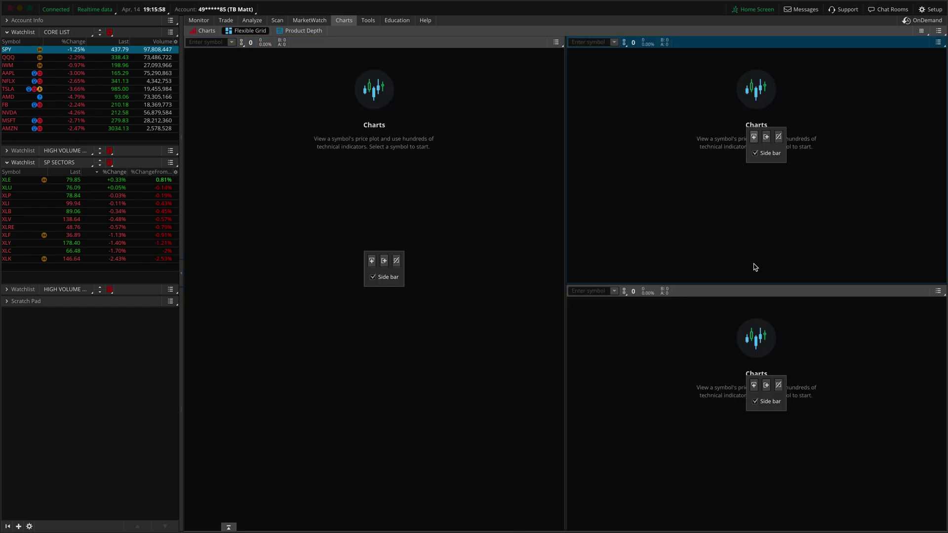
click(372, 261)
click(372, 144)
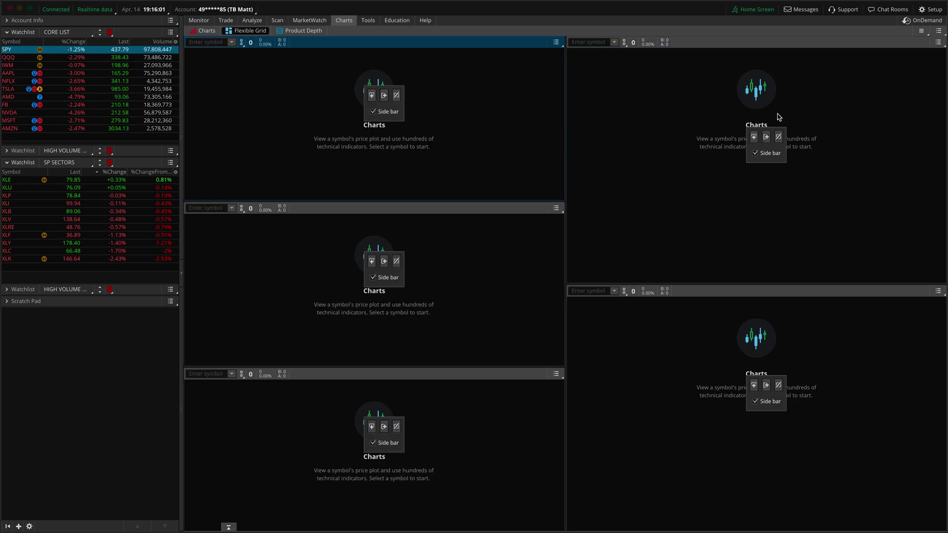
click(754, 136)
click(372, 427)
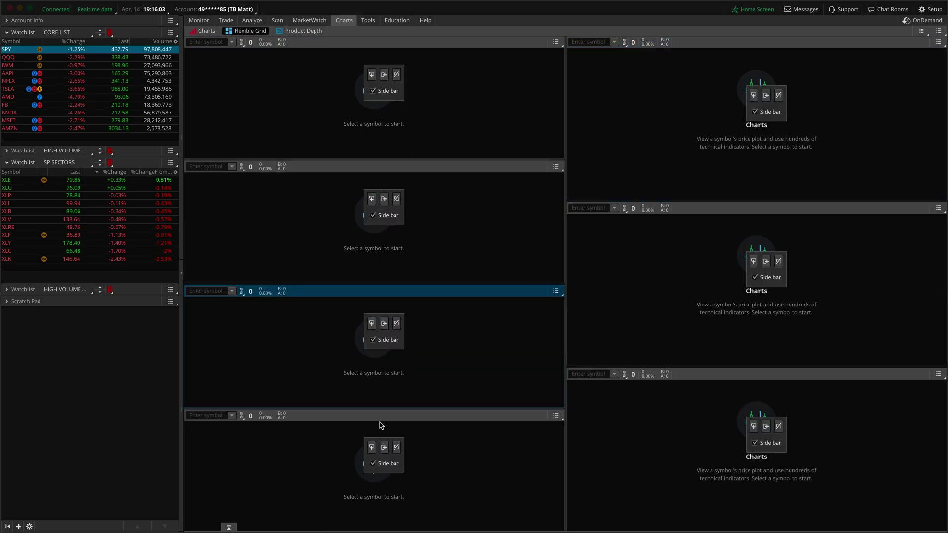
click(754, 426)
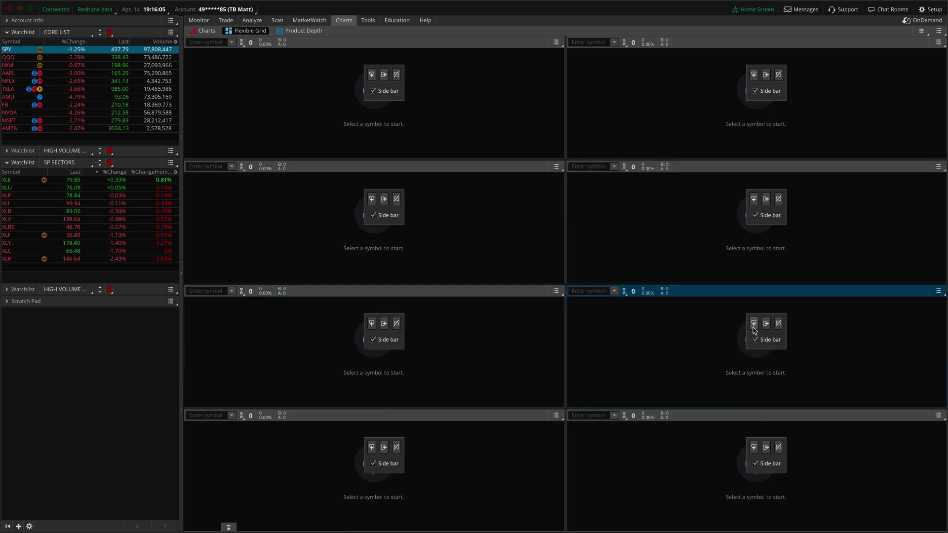
click(753, 322)
click(372, 324)
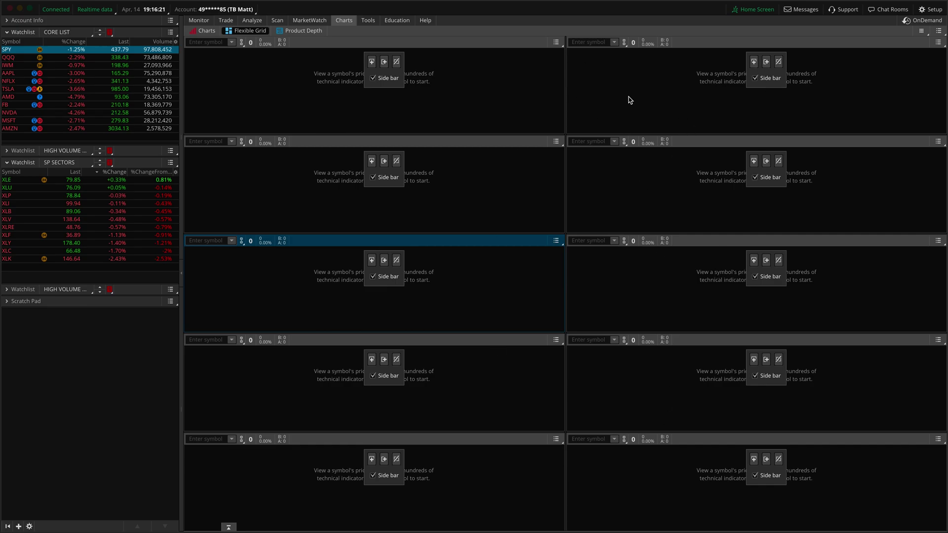
Turn off Customize grid and load the Personal SP SECTORS watchlist into all ten cells.
click(921, 31)
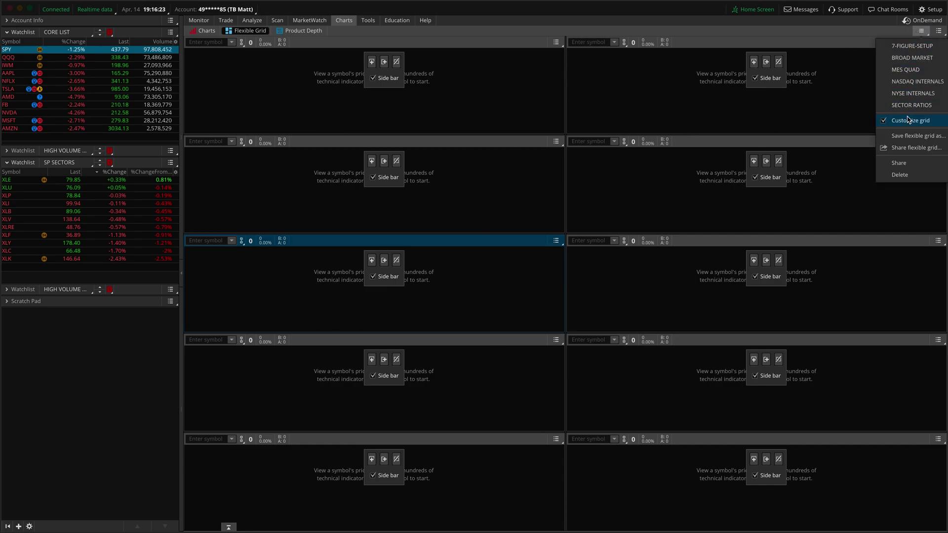
click(885, 123)
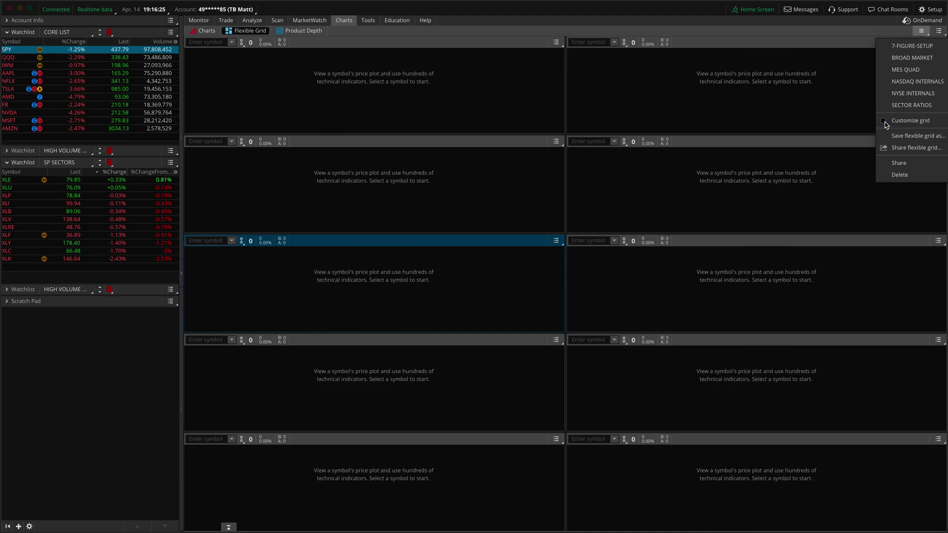
click(859, 41)
click(938, 32)
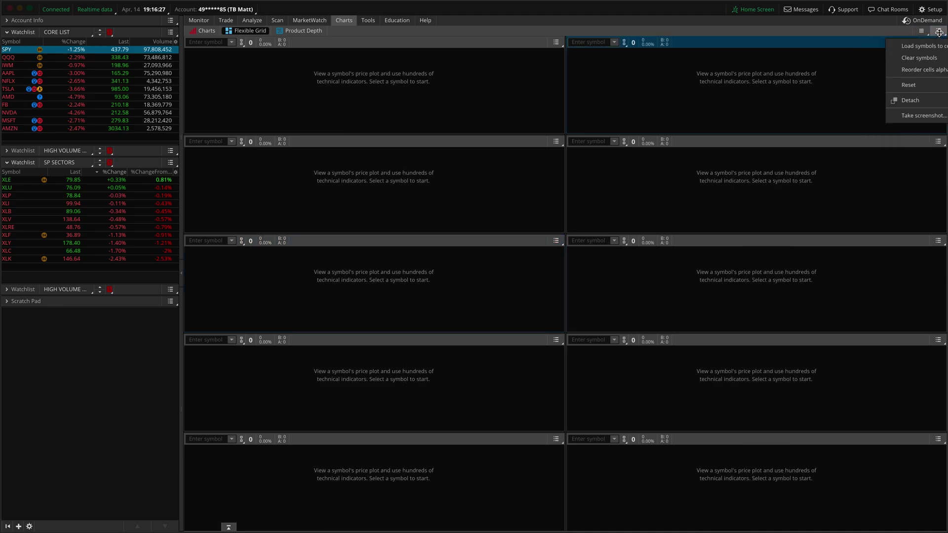
mouse_move(920, 50)
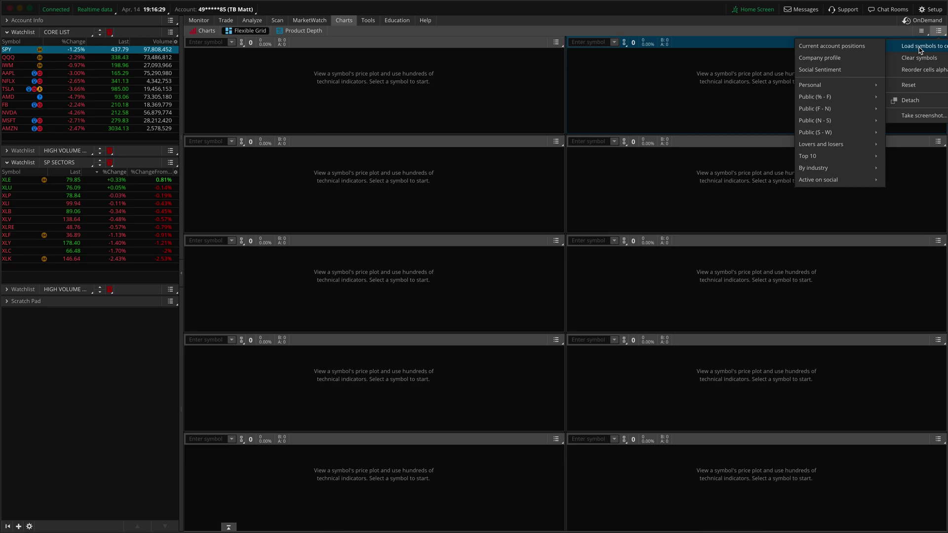
mouse_move(851, 81)
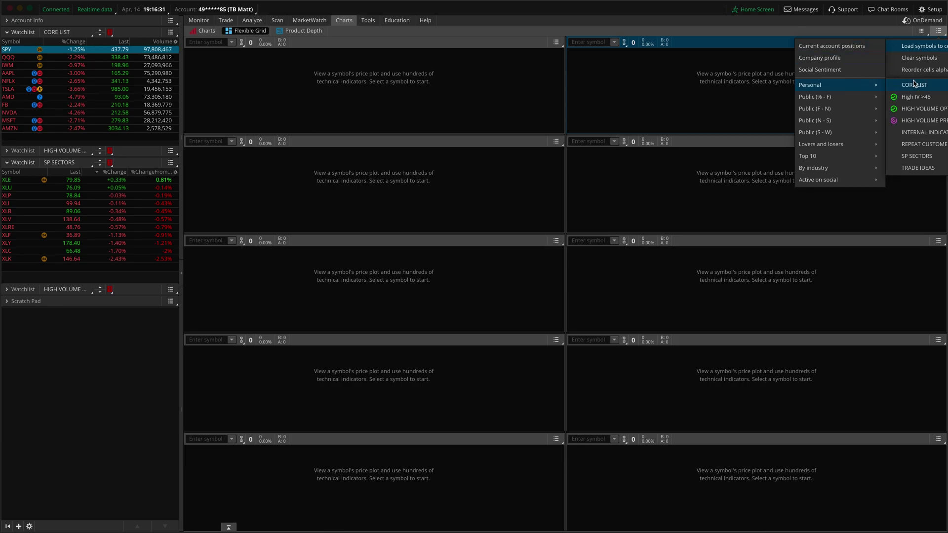
click(916, 156)
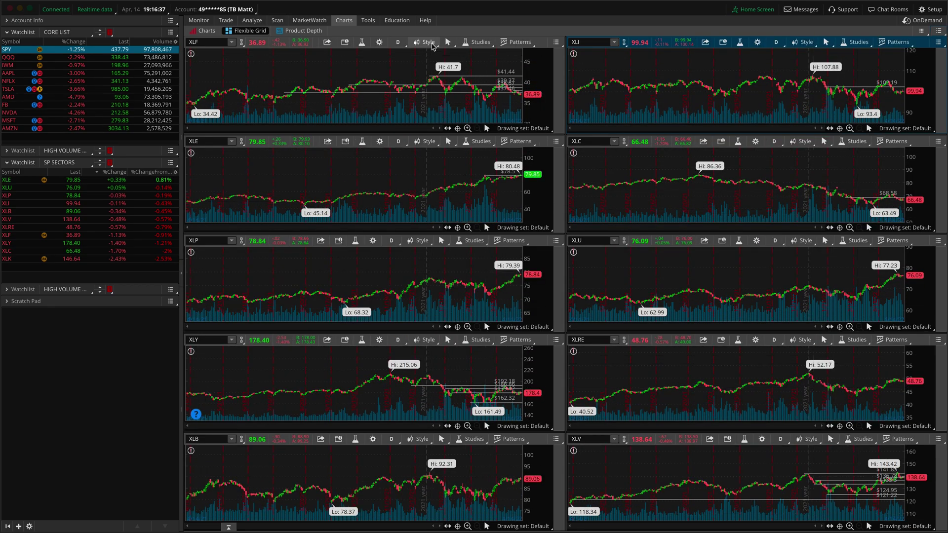
Apply the saved RATIO style to the XLF chart cell.
click(428, 43)
mouse_move(400, 220)
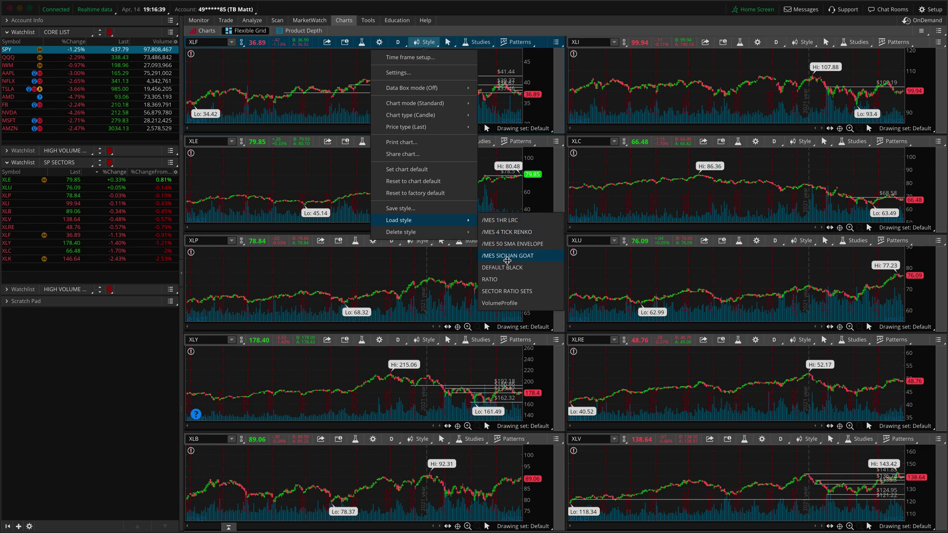
click(498, 281)
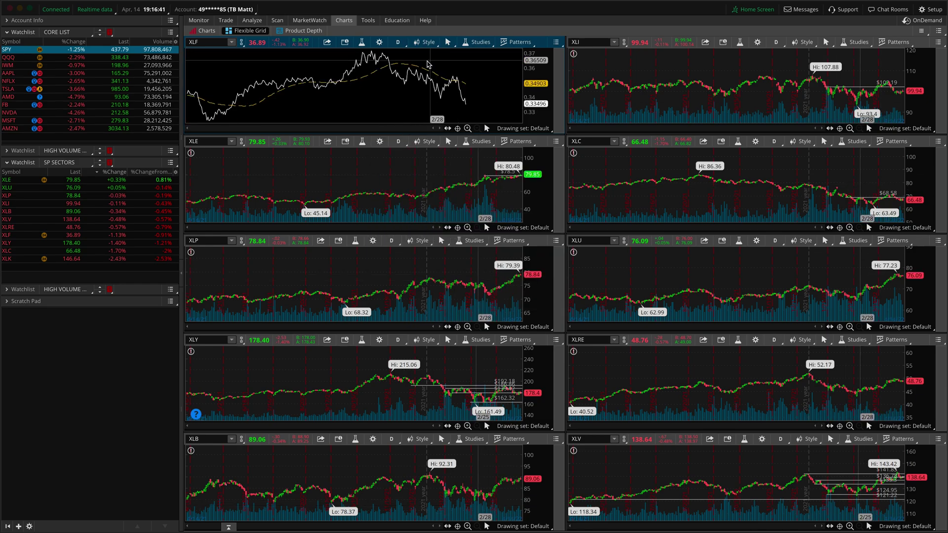
key(alt)
drag(230, 76, 199, 53)
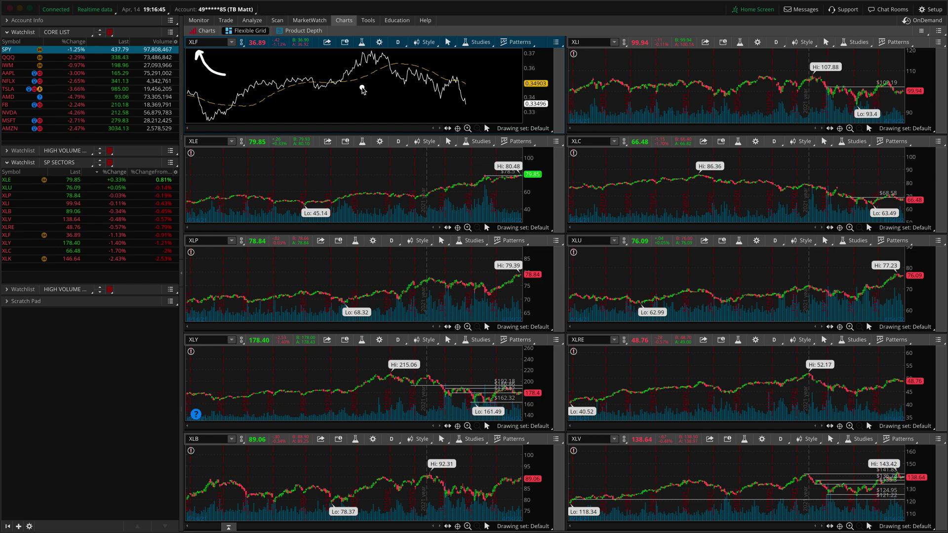
key(Escape)
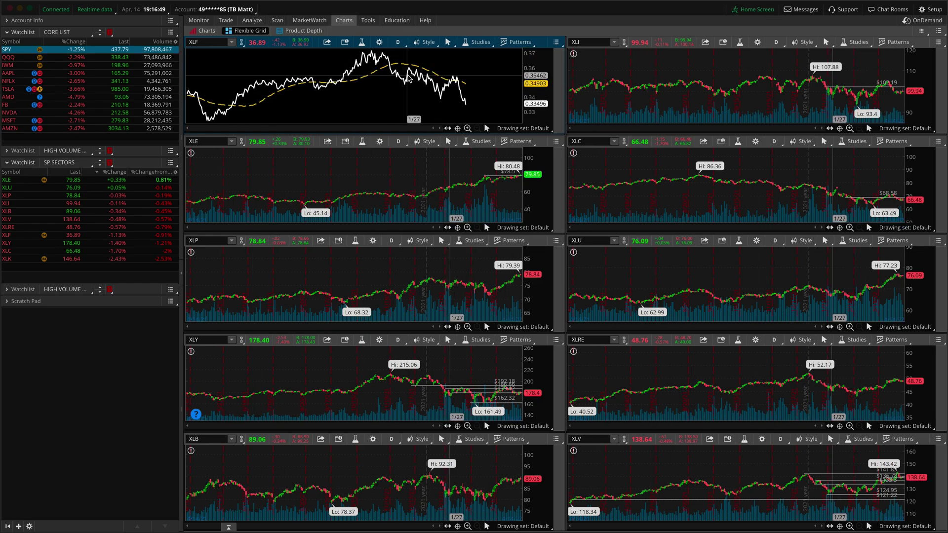
Change the XLF chart's PriceRatio symbol1 from XLK to XLF, keeping SPY.
right_click(413, 75)
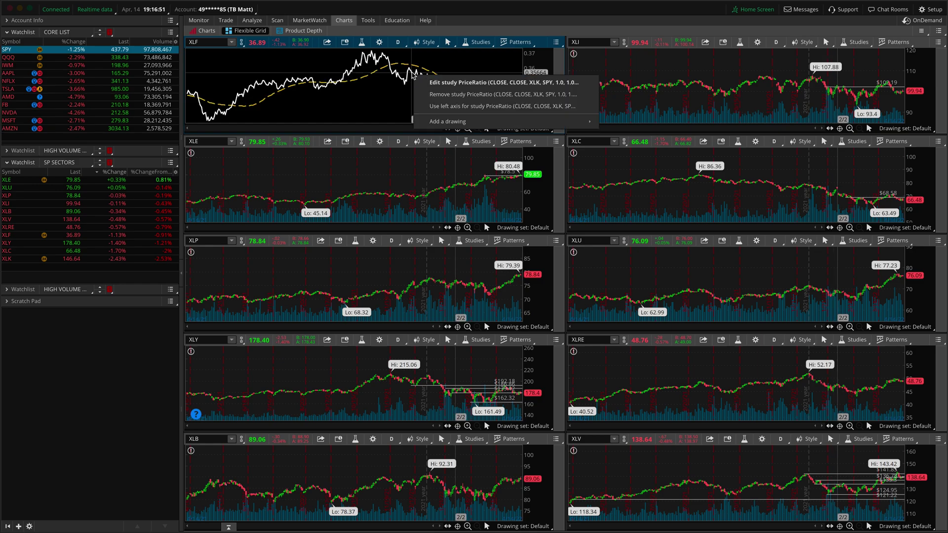
click(445, 83)
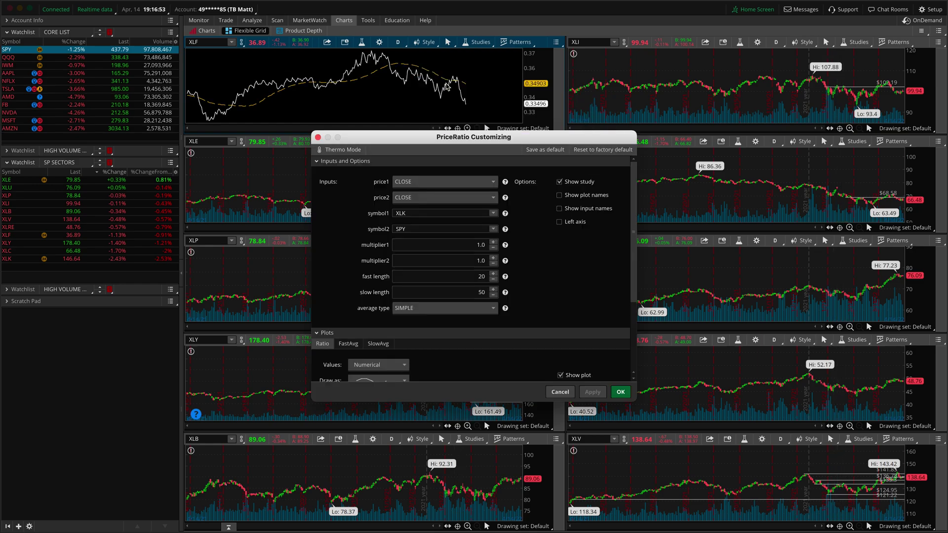
double_click(410, 211)
click(410, 211)
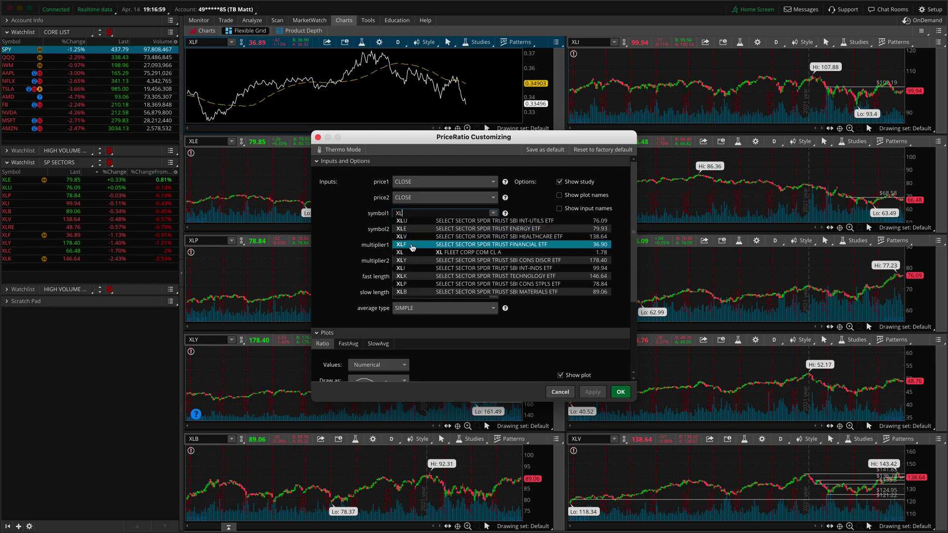
click(412, 244)
click(620, 392)
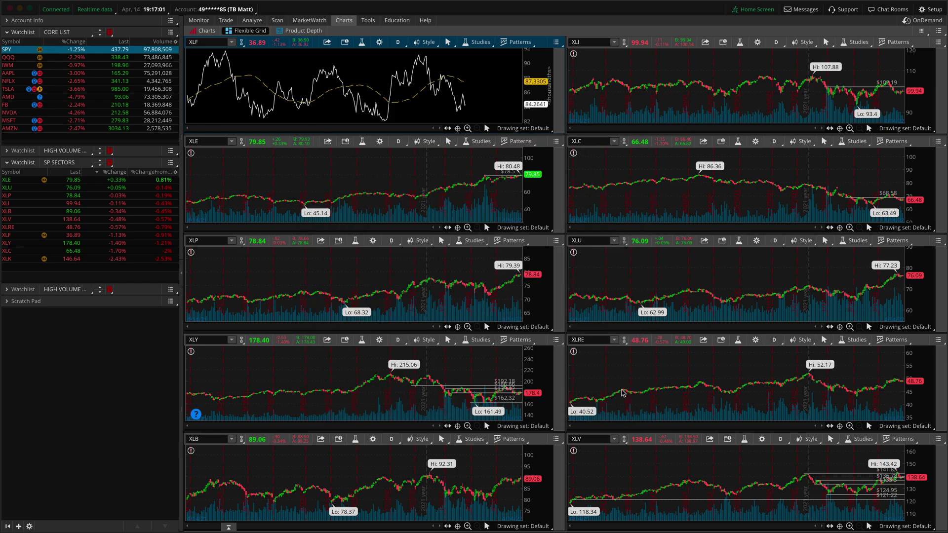
Draw lines linking XLF–XLI, XLE–XLC, XLP–XLU and XLY–XLRE across the grid.
drag(485, 97, 328, 96)
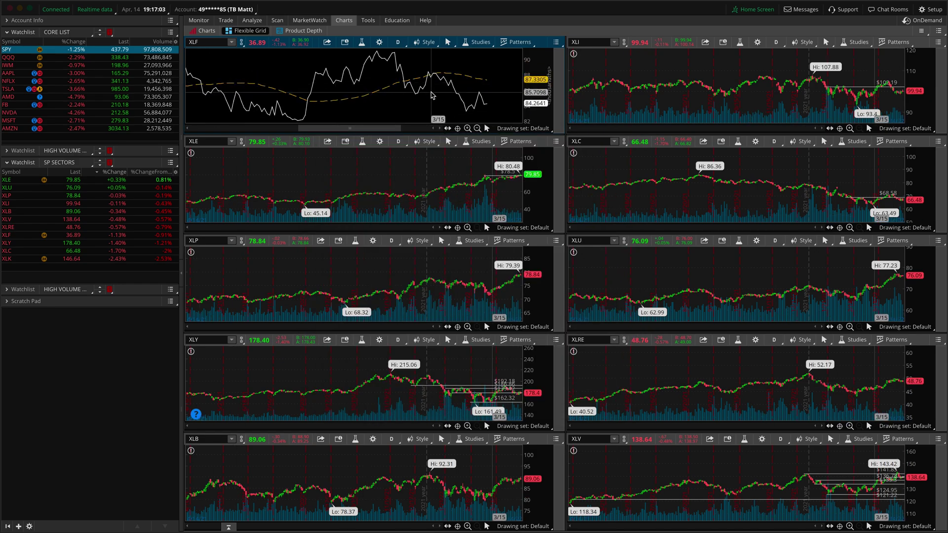
scroll(454, 101, down, 2)
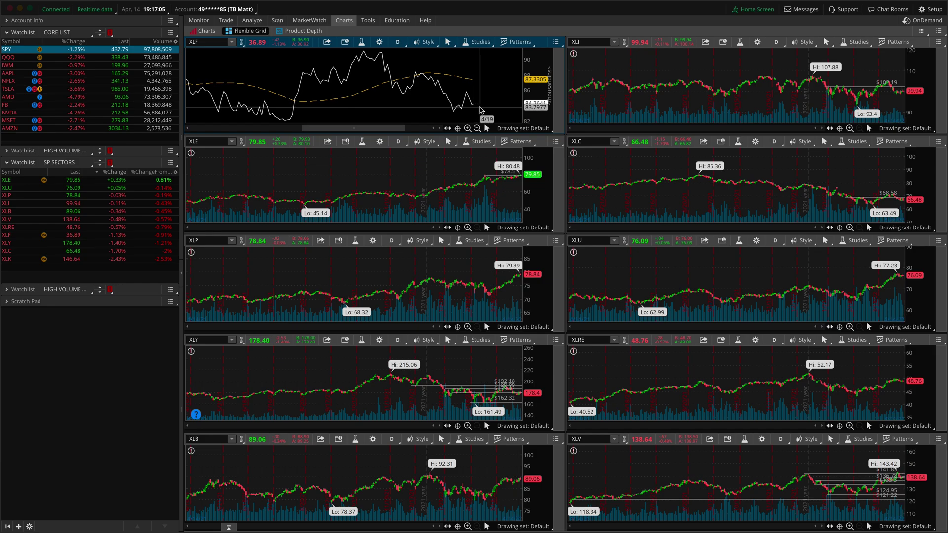
scroll(481, 110, down, 1)
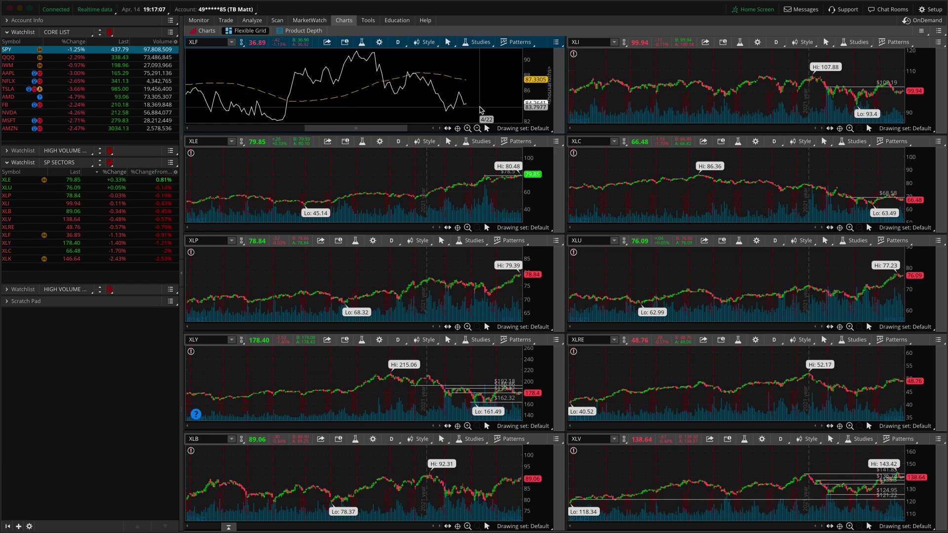
drag(475, 89, 608, 86)
drag(468, 176, 681, 181)
drag(508, 276, 590, 280)
drag(465, 367, 641, 376)
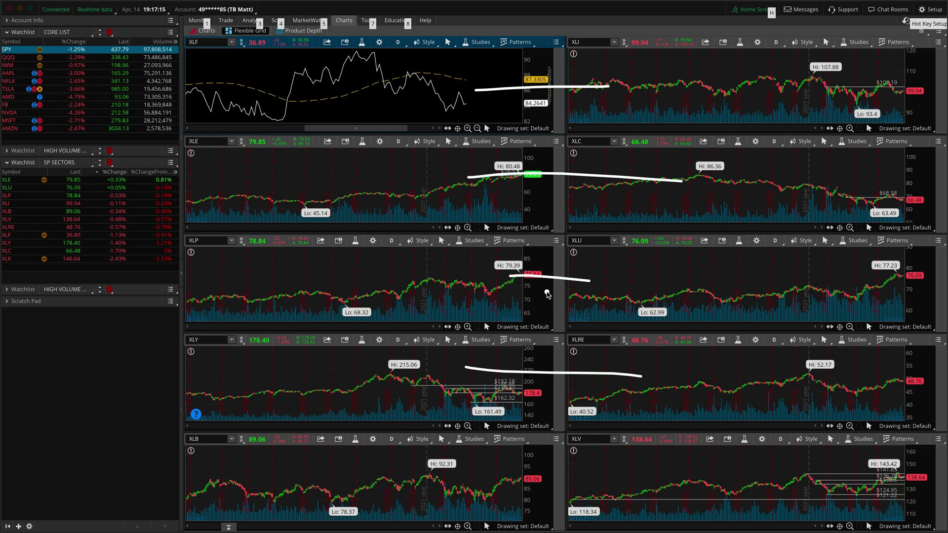
Load SPY fundamentals and mark its sector weightings, led by Information Technology at 26.75%.
key(Escape)
click(255, 22)
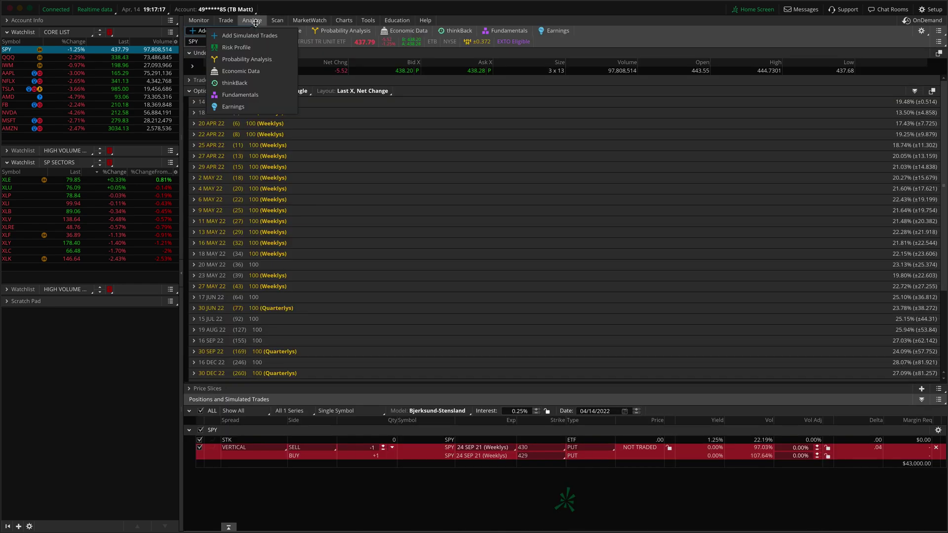
click(502, 32)
click(210, 41)
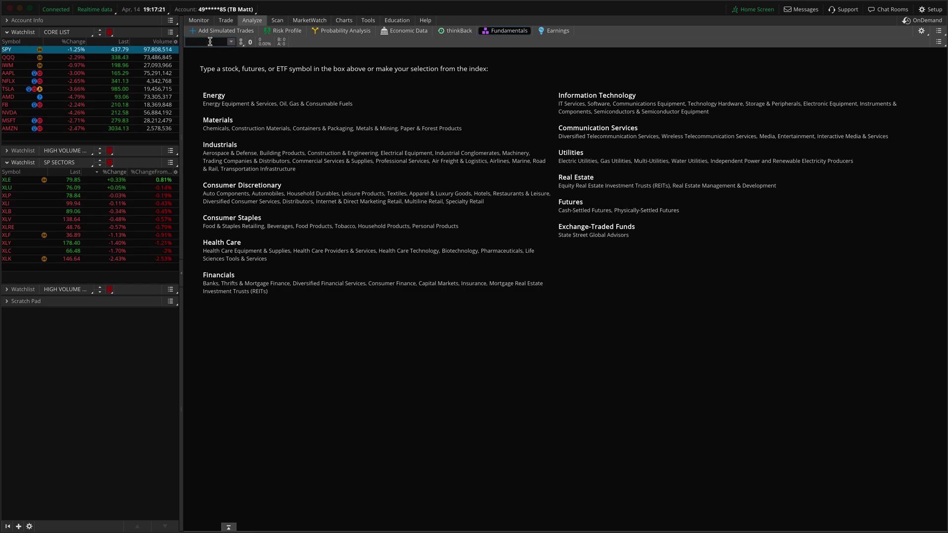
text(SPY)
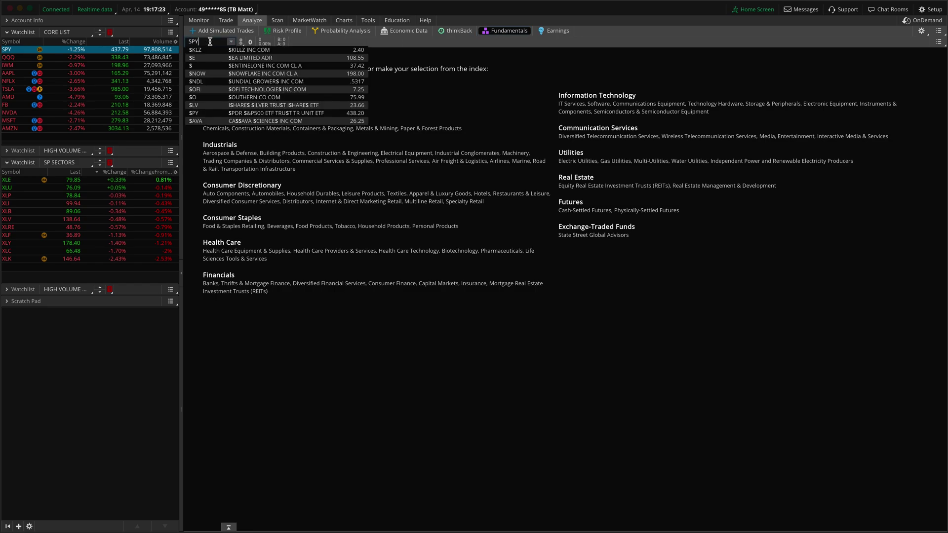
key(Return)
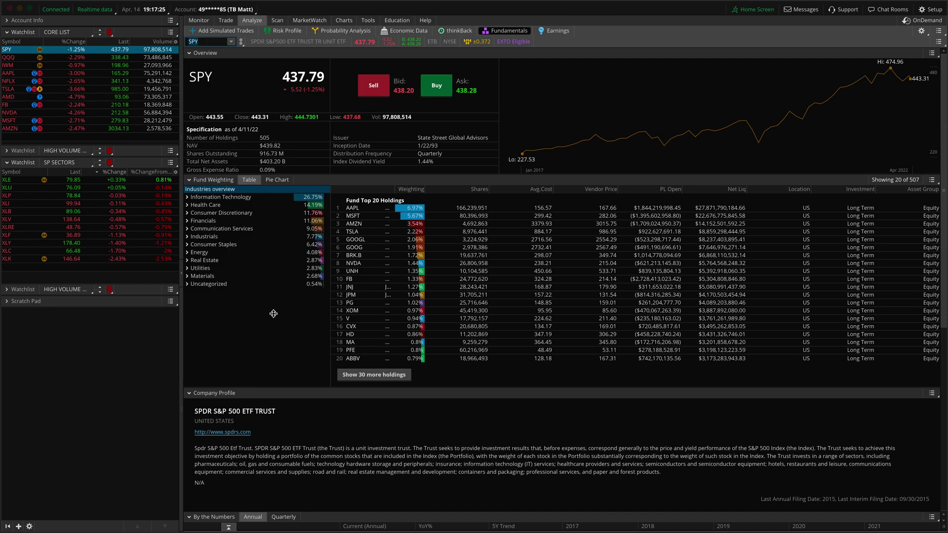
mouse_move(256, 190)
mouse_down()
mouse_move(273, 192)
mouse_move(272, 269)
mouse_move(256, 292)
mouse_up()
mouse_move(260, 198)
mouse_down()
mouse_move(234, 205)
mouse_move(265, 215)
mouse_up()
Return to the single Charts view showing the XLK-over-SPY PriceRatio line.
click(344, 20)
click(207, 31)
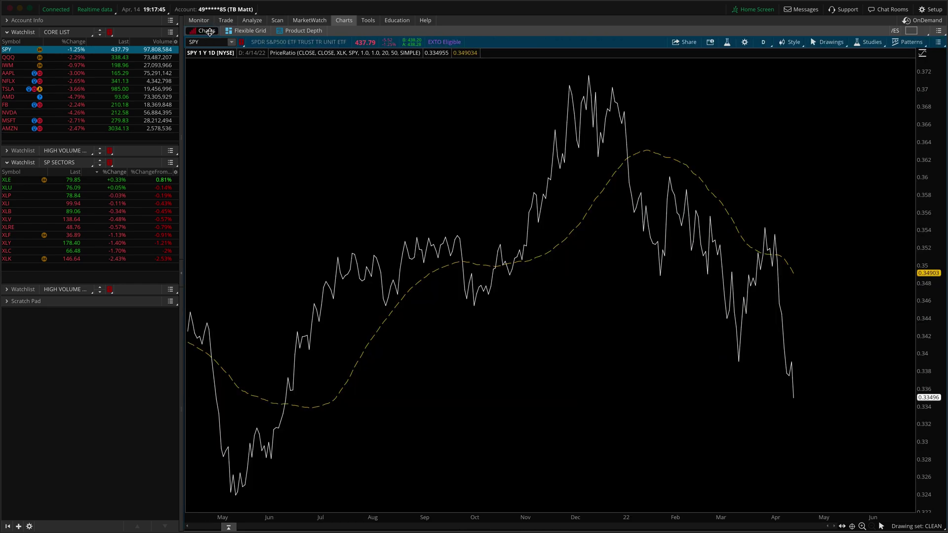